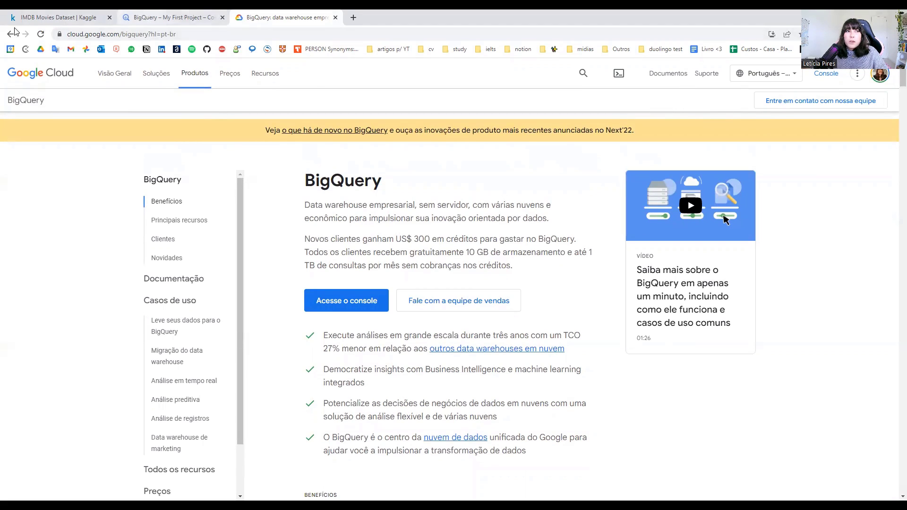
Switch to the Google Cloud console for My First Project and open the BigQuery workspace.
left_click(170, 18)
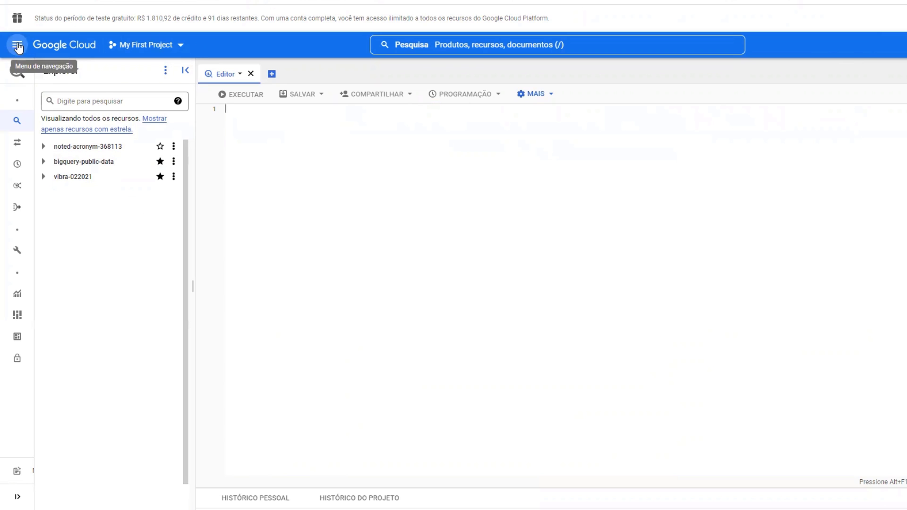
left_click(18, 45)
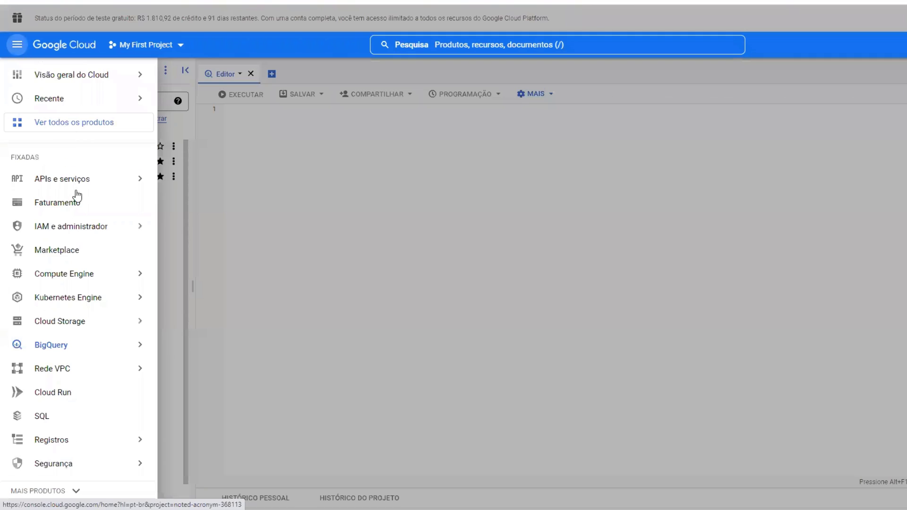
left_click(60, 349)
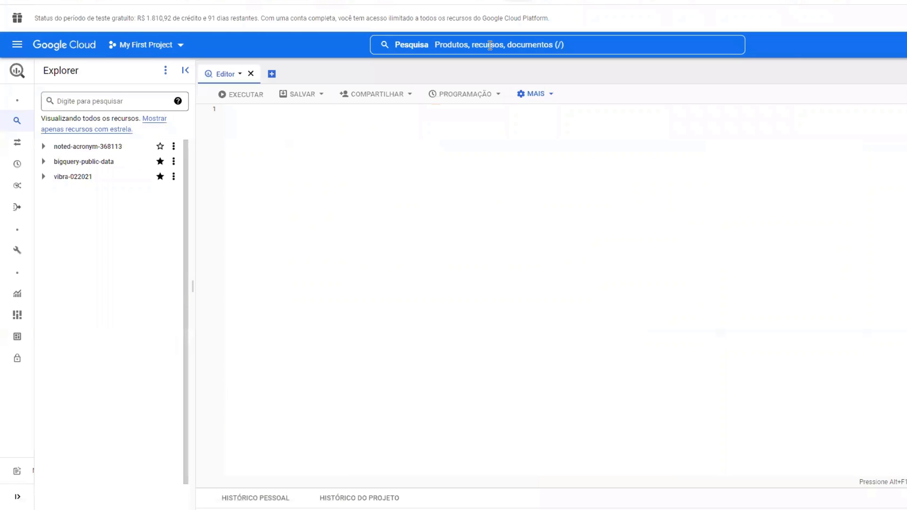
left_click(490, 45)
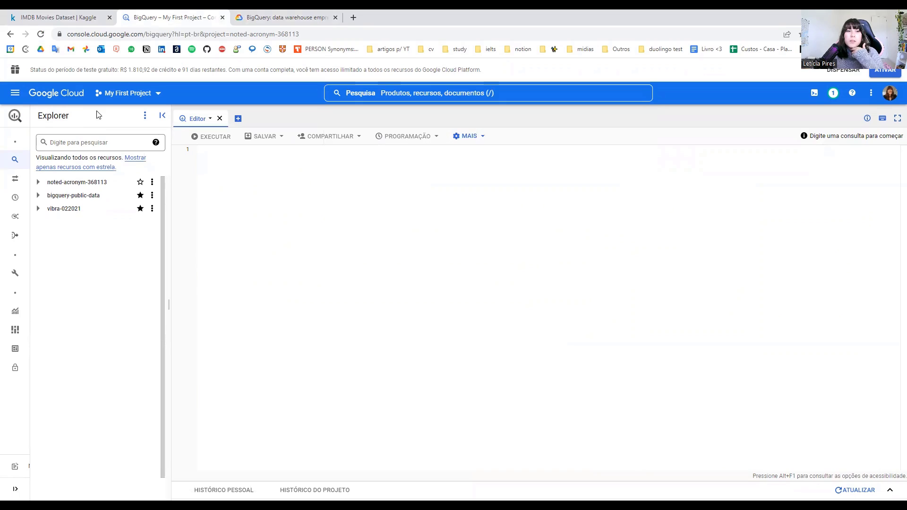
Widen the Explorer area and expand the noted-acronym-368113 project and its youtube dataset.
left_click_drag(169, 166, 217, 153)
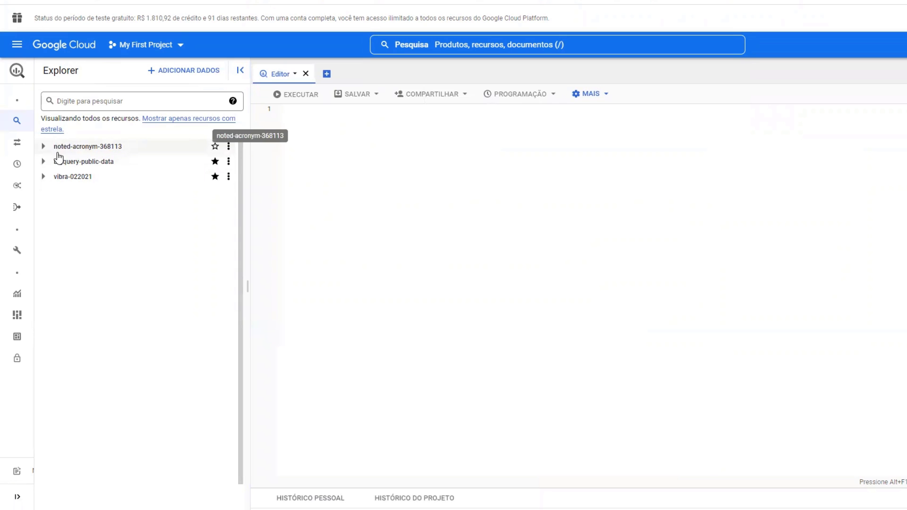
left_click(75, 148)
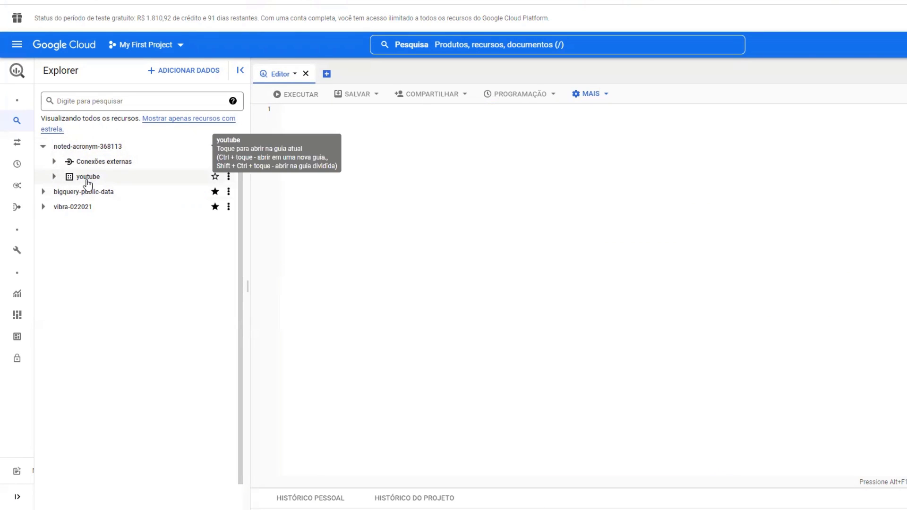
left_click(54, 177)
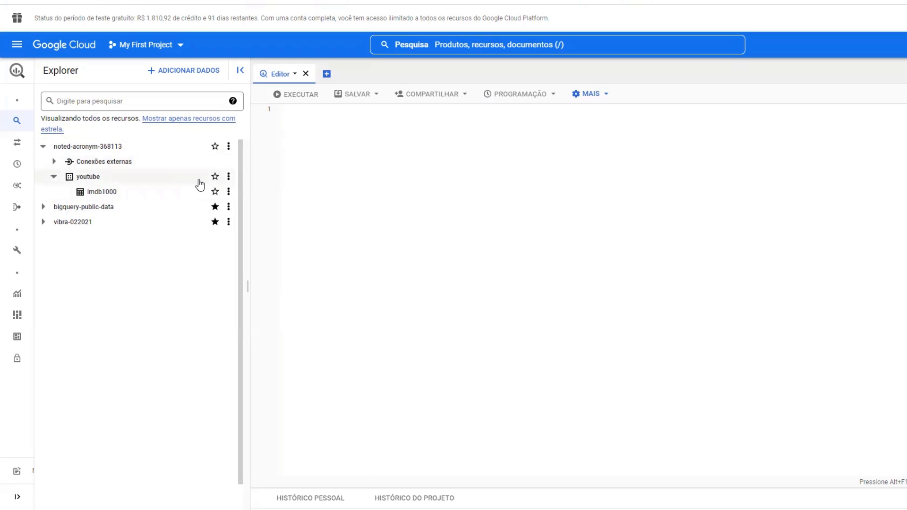
Start a new table in the youtube dataset, using an upload of imdb_top_1000.csv as its source.
left_click(229, 177)
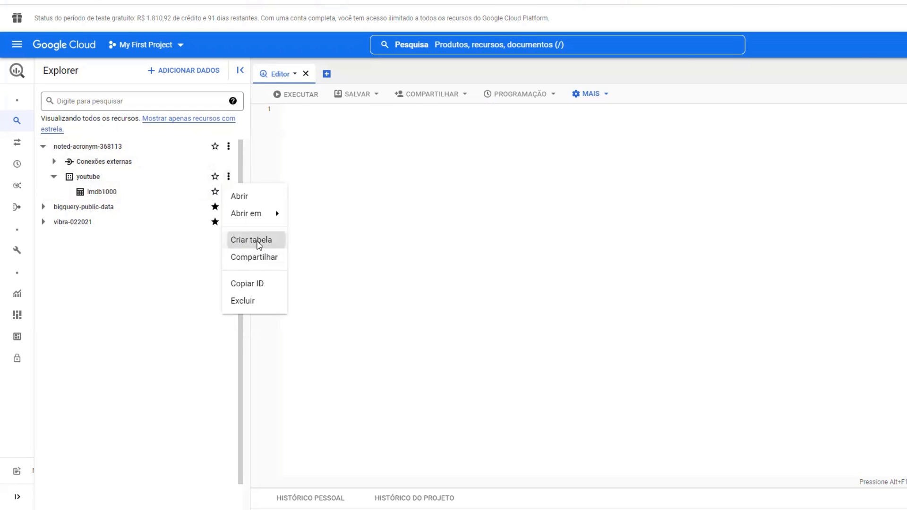
left_click(259, 245)
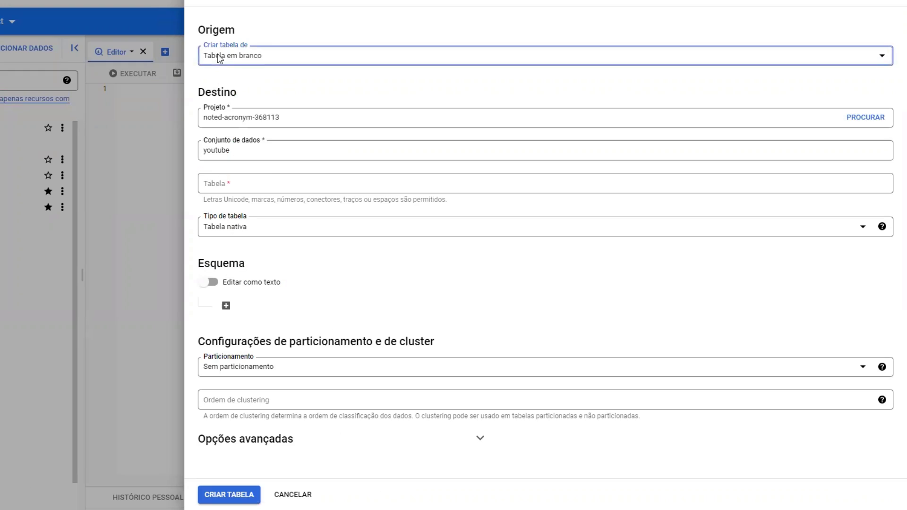
left_click(336, 122)
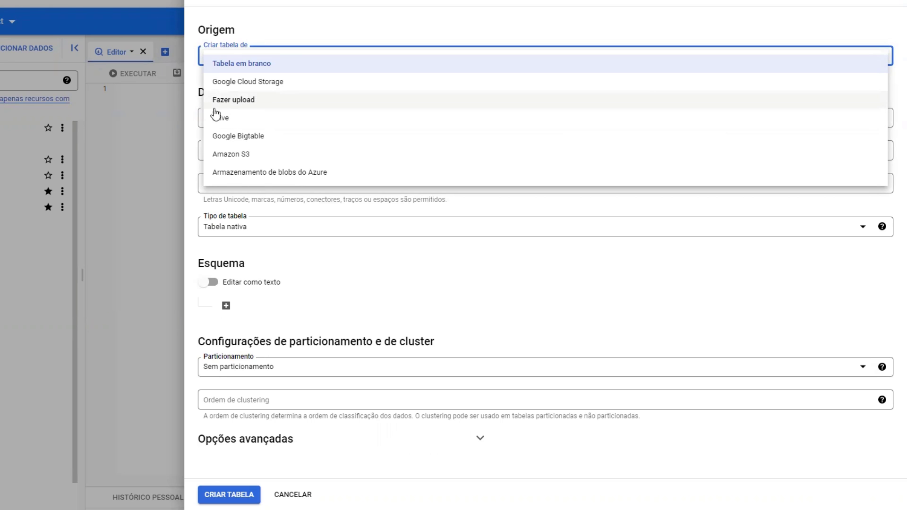
left_click(249, 99)
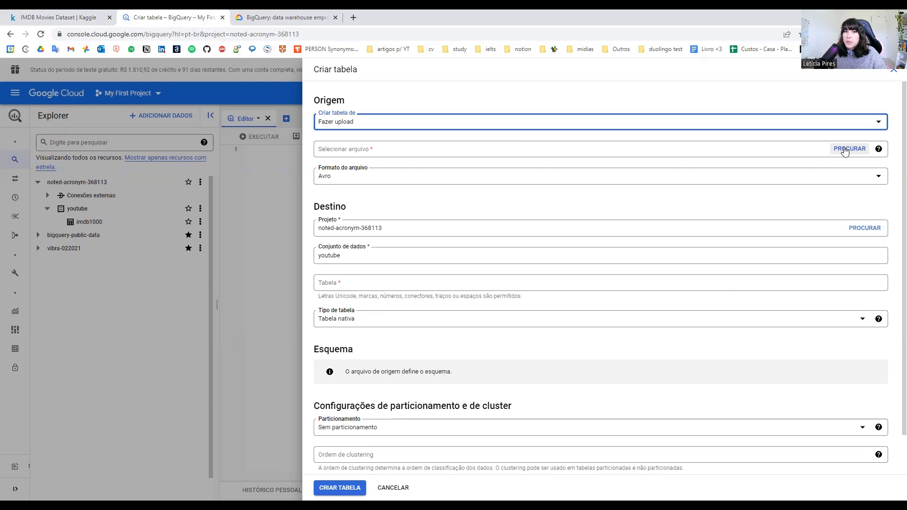
left_click(844, 149)
double_click(194, 79)
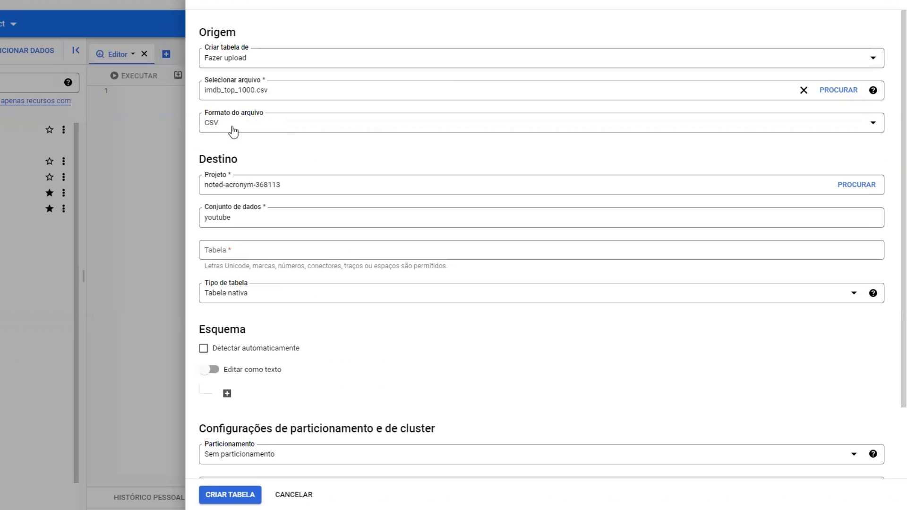
Name the new table imdb in the youtube dataset and enable automatic schema detection.
left_click(359, 182)
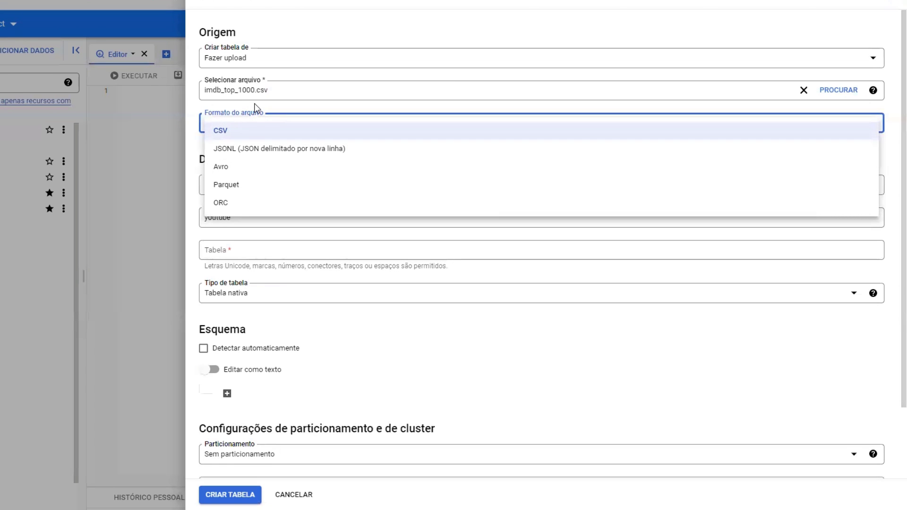
left_click(255, 107)
scroll(225, 149, "down", 2)
double_click(218, 102)
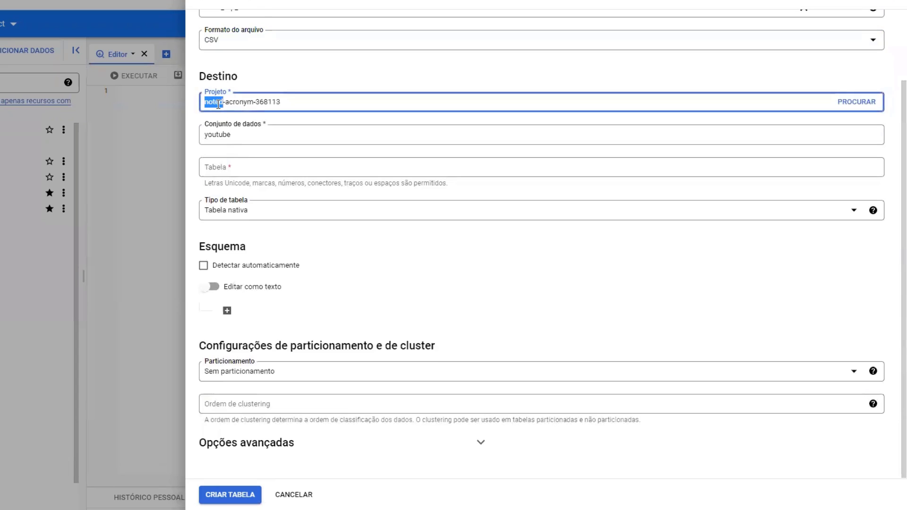
double_click(223, 136)
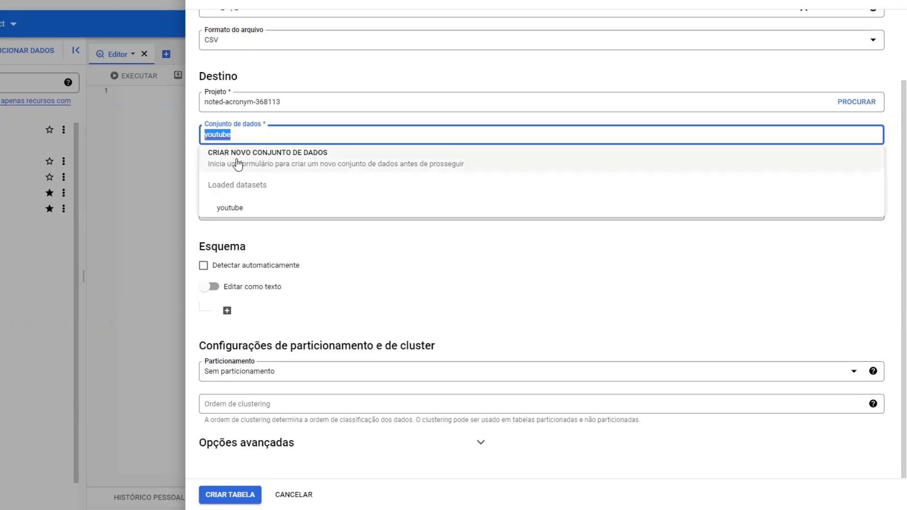
key("Tab")
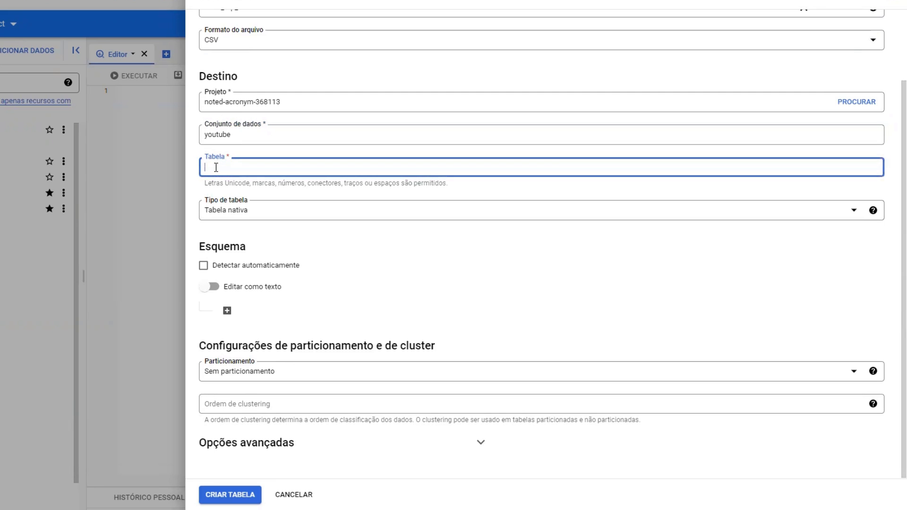
type("imdb")
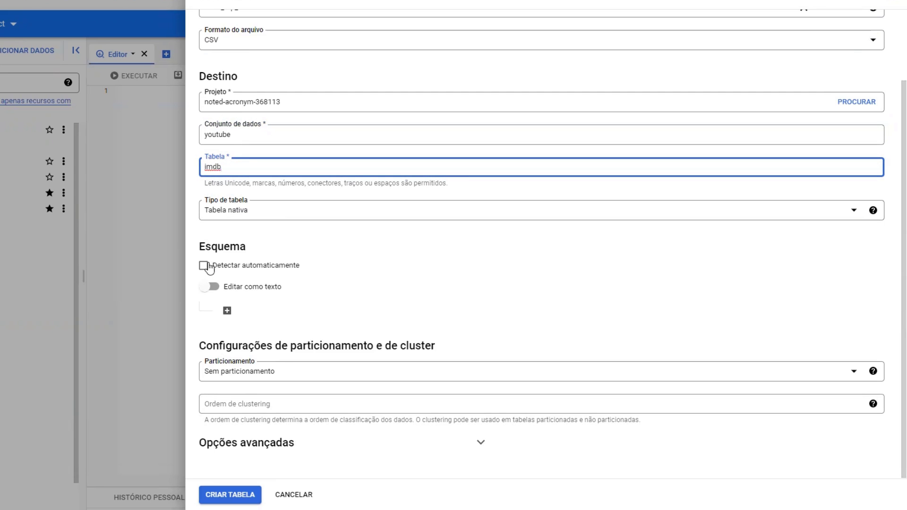
left_click(226, 312)
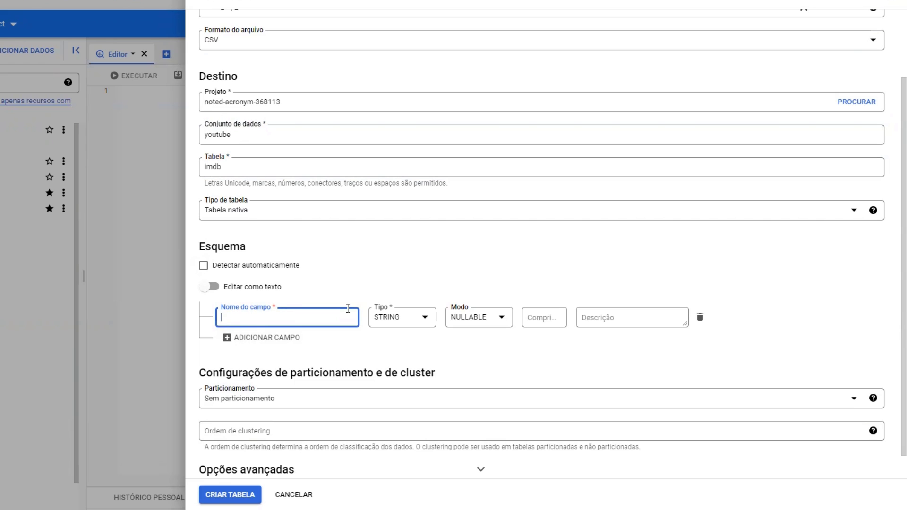
left_click(205, 267)
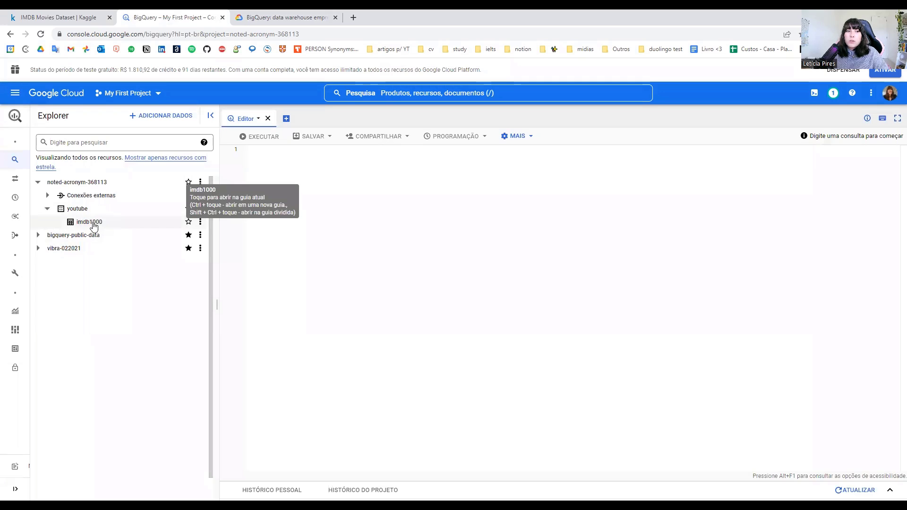
Open the existing imdb1000 table and review its schema and its table information, including the table ID.
left_click(93, 225)
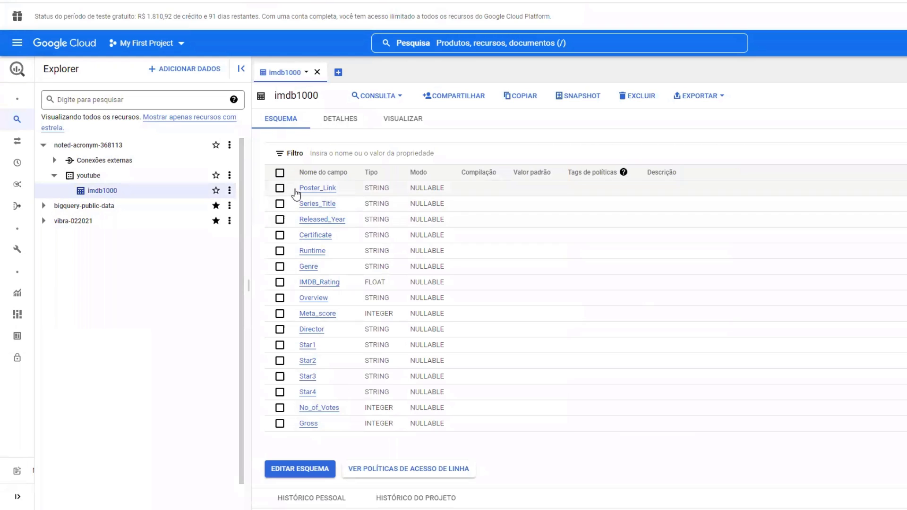
left_click(339, 119)
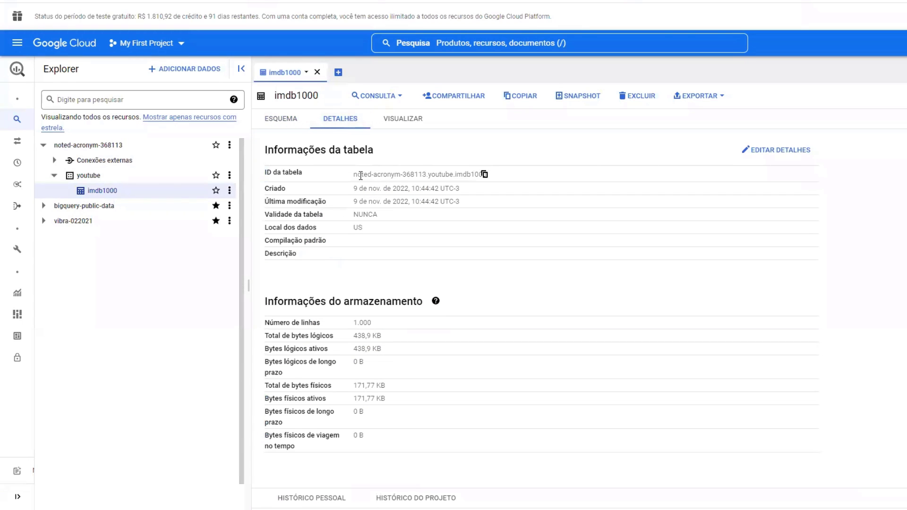
left_click_drag(360, 175, 481, 173)
left_click(386, 174)
Preview the rows of the imdb1000 table and examine its columns from Poster_Link across to Overview.
left_click(411, 121)
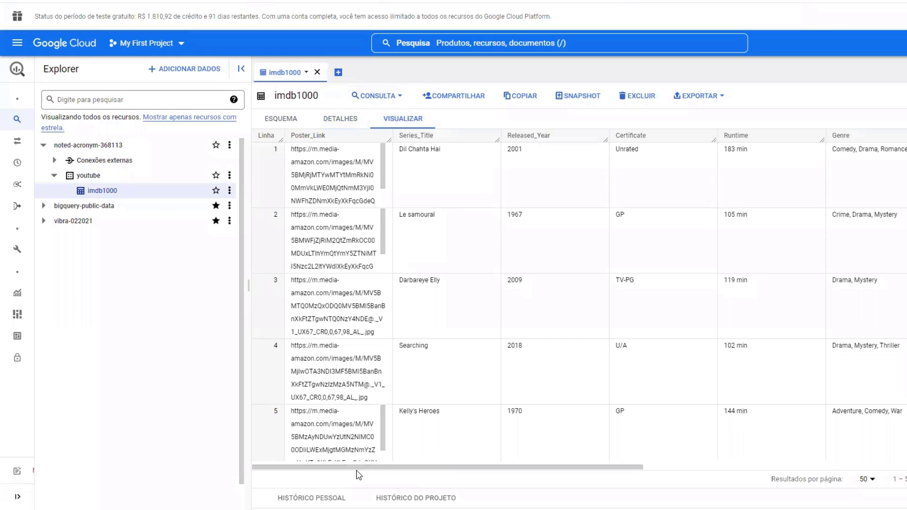
left_click_drag(358, 467, 437, 185)
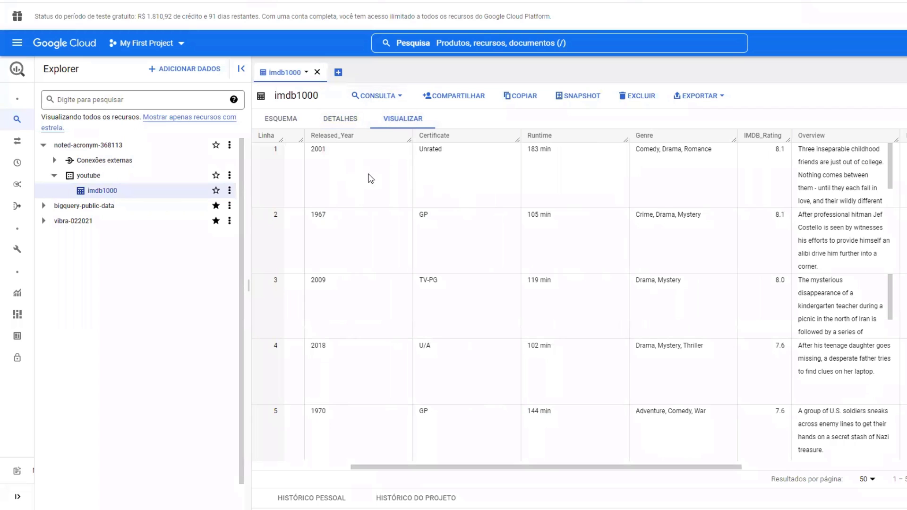
left_click_drag(422, 467, 334, 402)
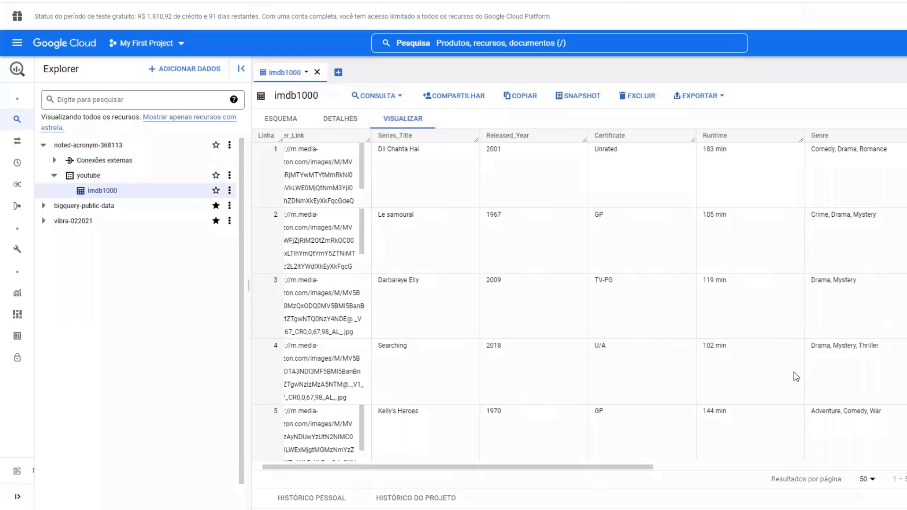
left_click_drag(604, 467, 680, 467)
left_click_drag(690, 453, 713, 465)
right_click(798, 141)
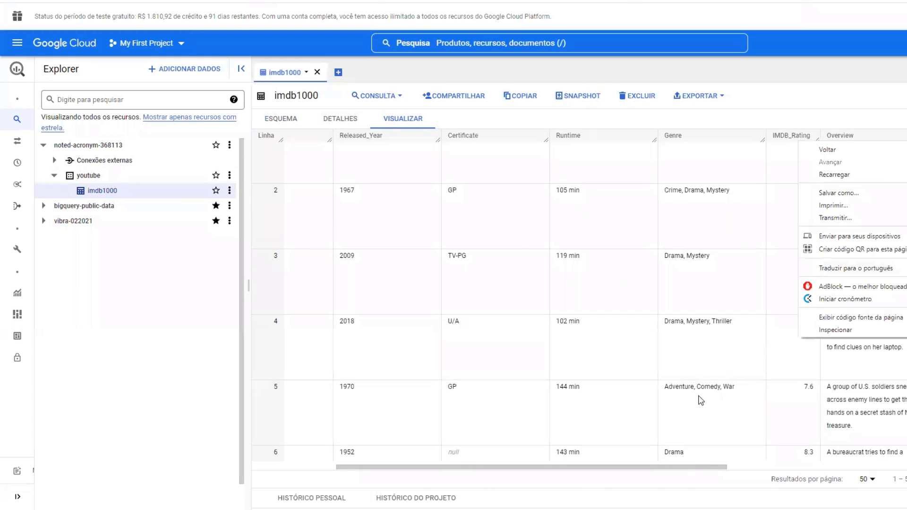
left_click(701, 400)
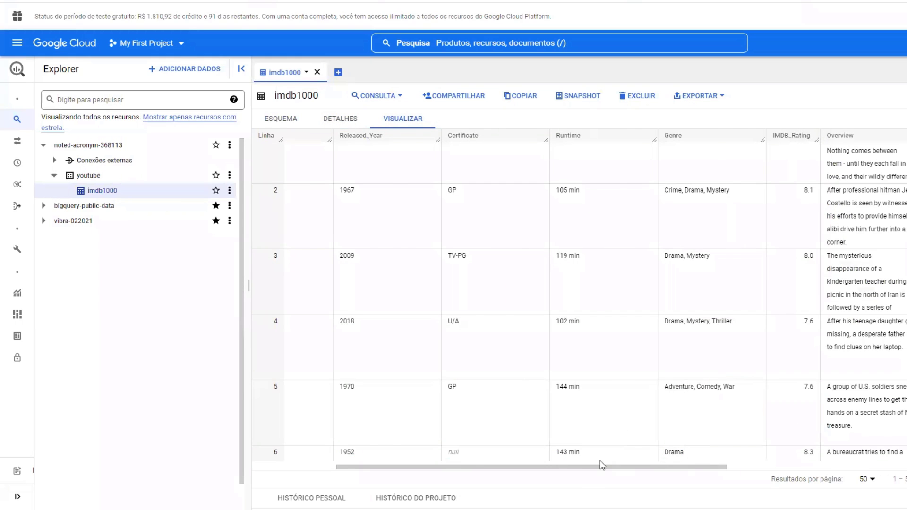
left_click_drag(600, 462, 503, 460)
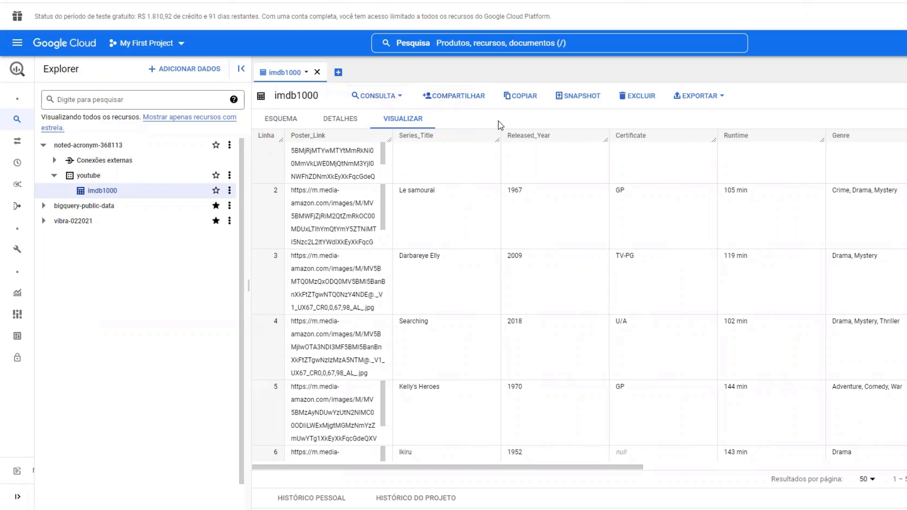
left_click(721, 96)
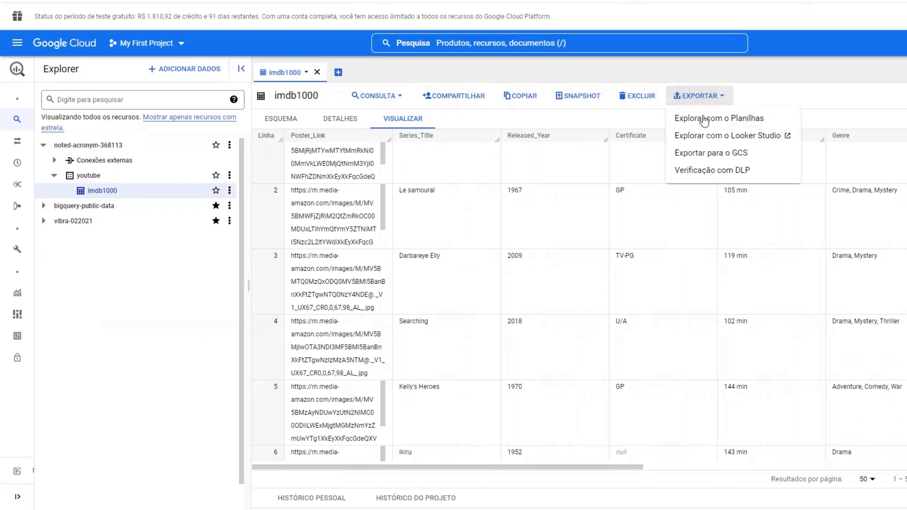
left_click(788, 139)
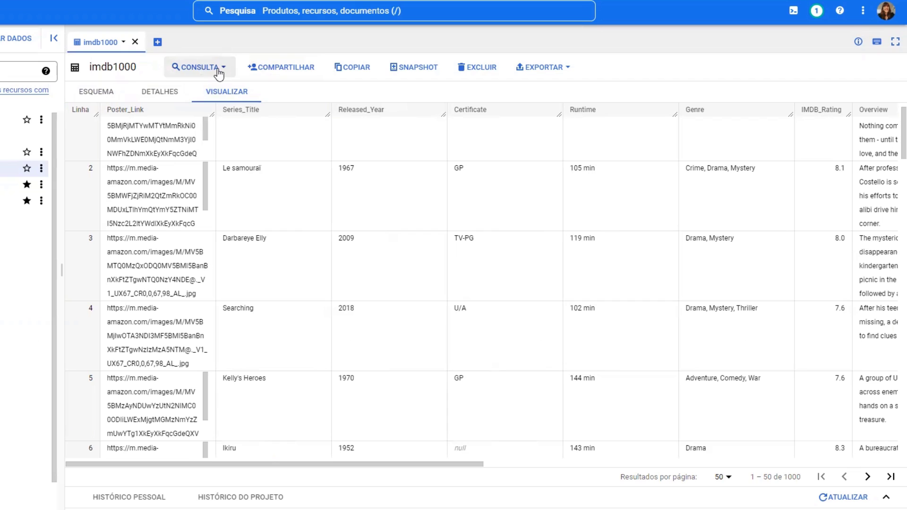
Open a new query on the imdb1000 table in a split tab beside the data preview.
left_click(329, 138)
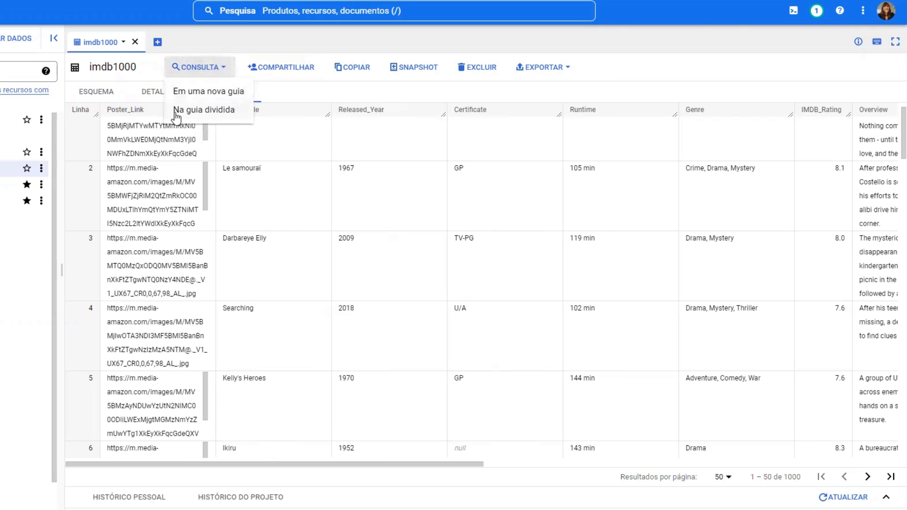
left_click(194, 112)
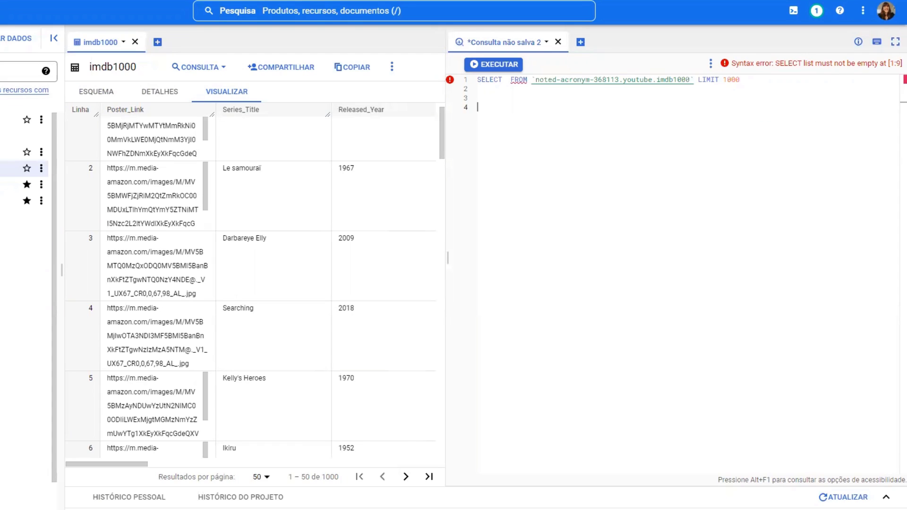
key("Escape")
Add the comment "---Quantos filmes foram lançados por ano?" and a query counting Series_Title as Count_Series per Released_Year from `sauter-labs-338314.bootcamp.imdb_top_1000`, ordered by Count_Series descending.
left_click(491, 98)
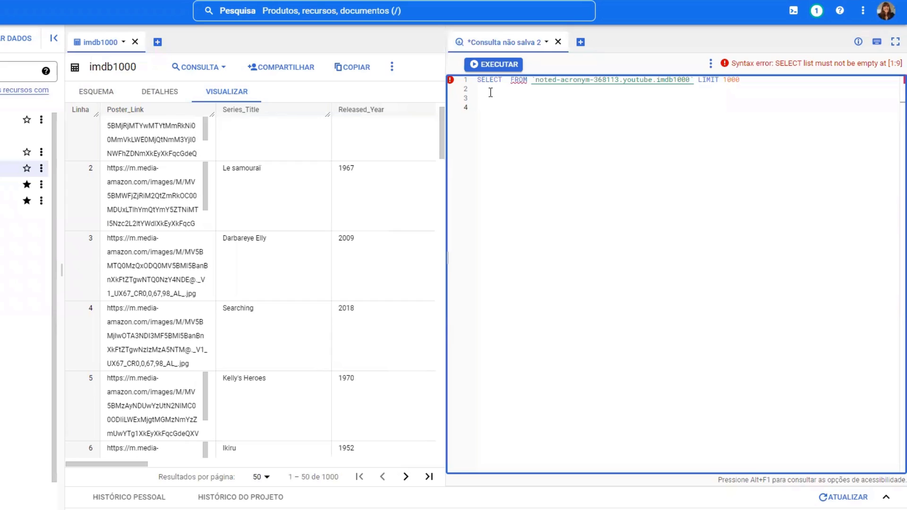
type("---Quantos filmes foram lançados por ano?")
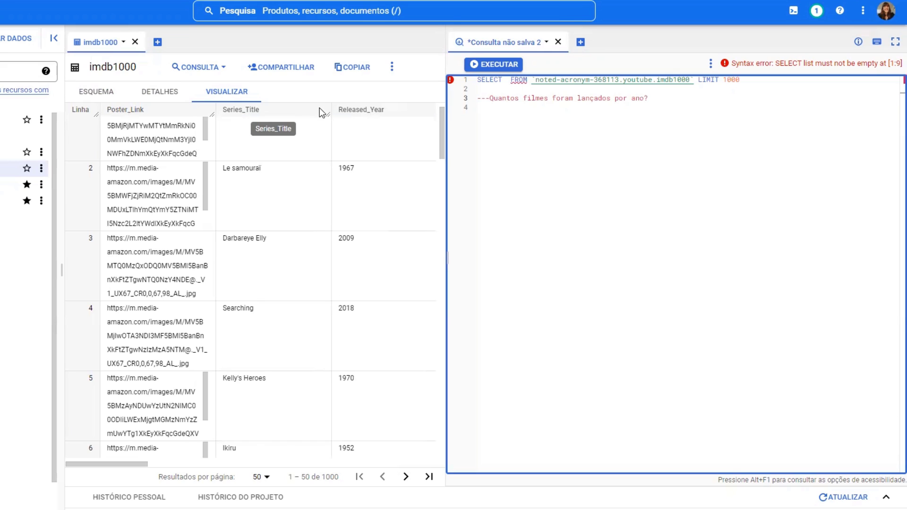
key("Return")
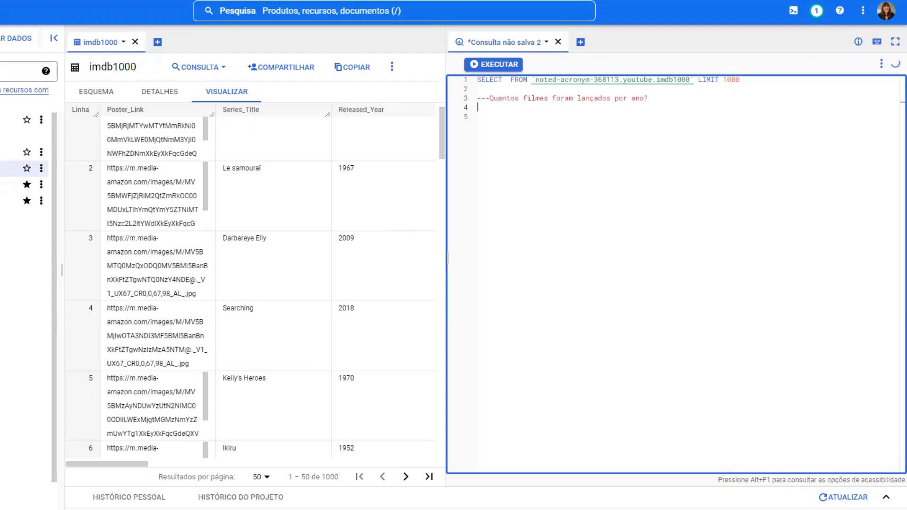
type("SELECT COUNT(Series_Title) as Count_Series, Released_Year FROM `sauter-labs-338314.bootcamp.imdb_top_1000` GROUP BY Released_Year ORDER BY Count_Series DESC")
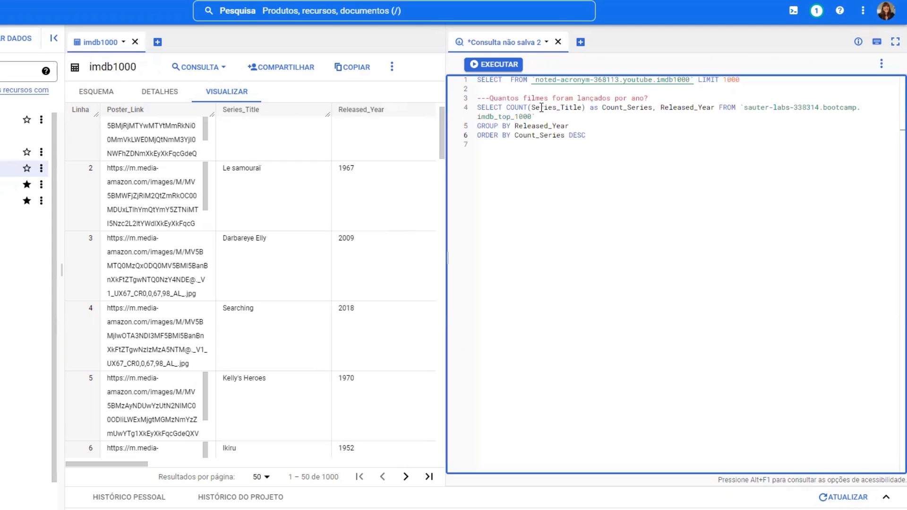
Examine how the query's COUNT(Series_Title) and Released_Year terms correspond to the Series_Title and Released_Year columns in the table preview.
double_click(499, 102)
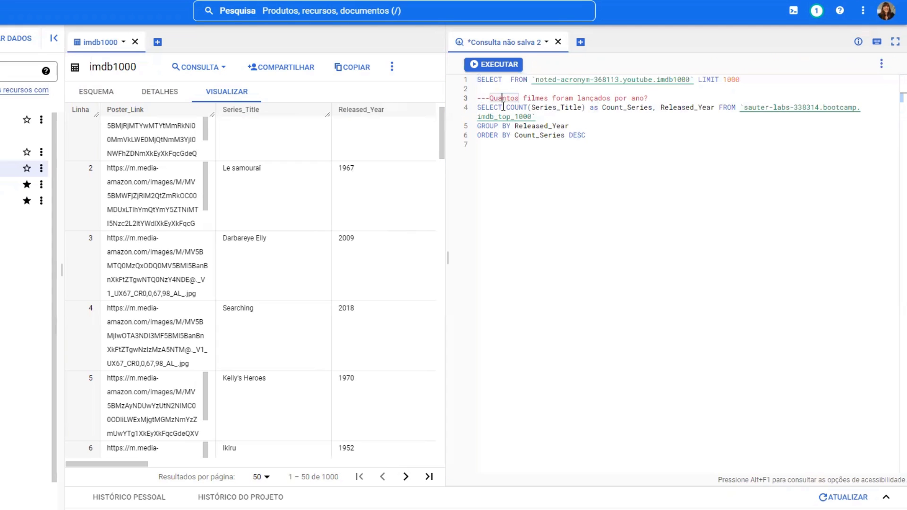
double_click(498, 104)
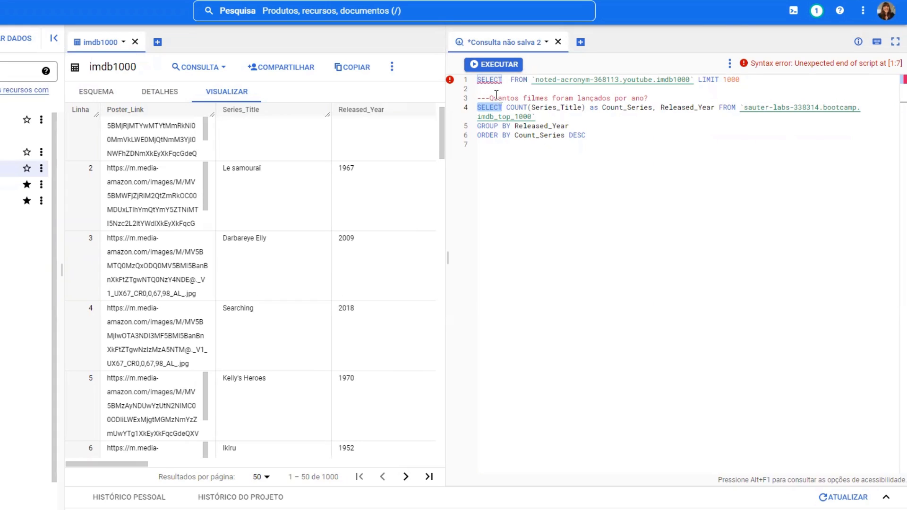
double_click(236, 110)
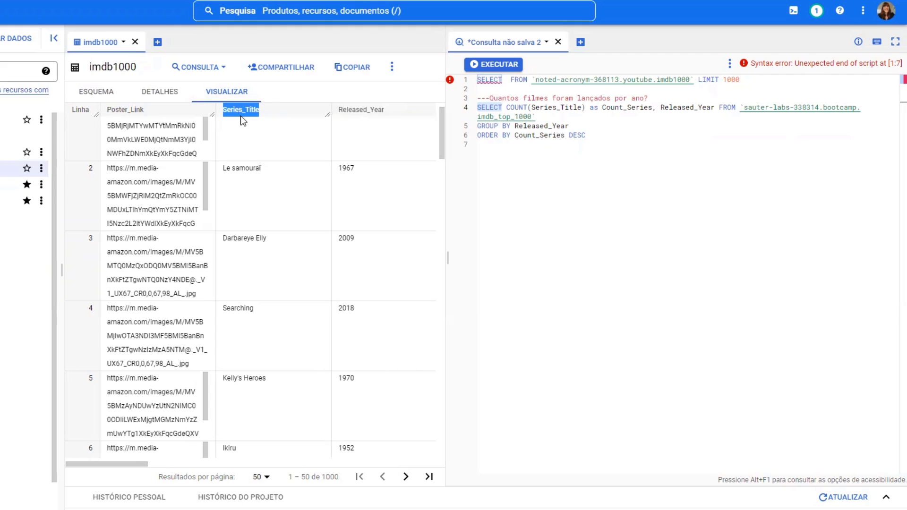
left_click_drag(145, 464, 177, 464)
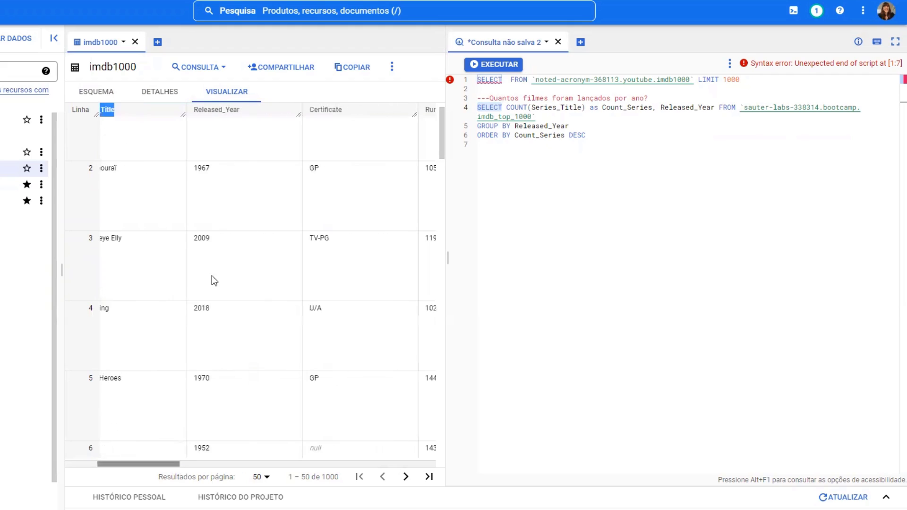
double_click(214, 108)
left_click(530, 113)
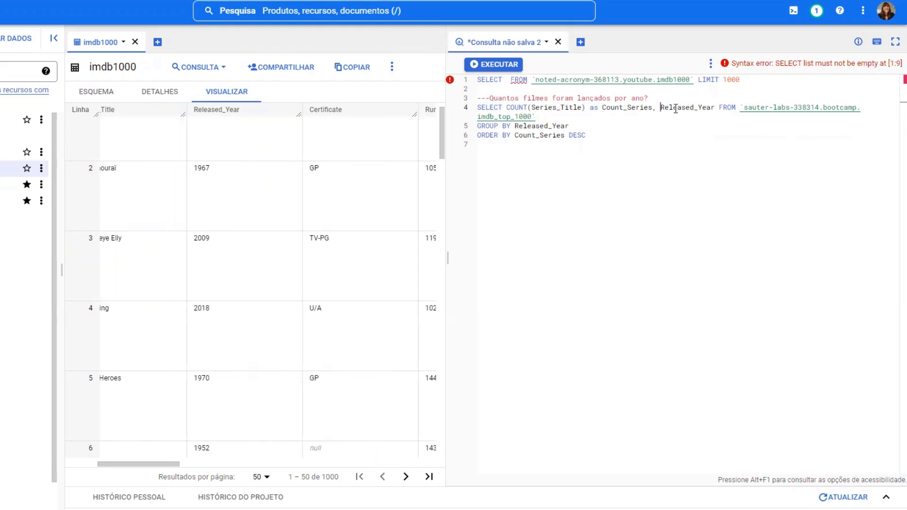
left_click_drag(660, 108, 714, 108)
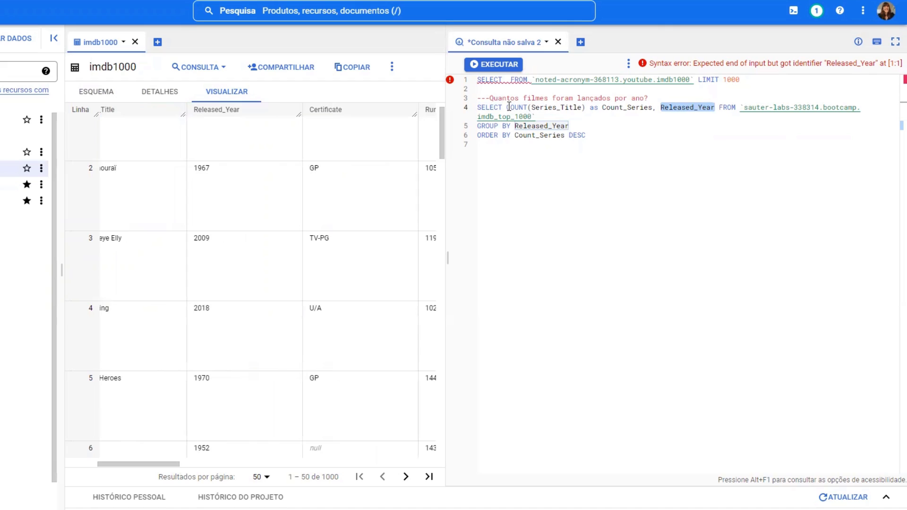
left_click_drag(507, 107, 582, 107)
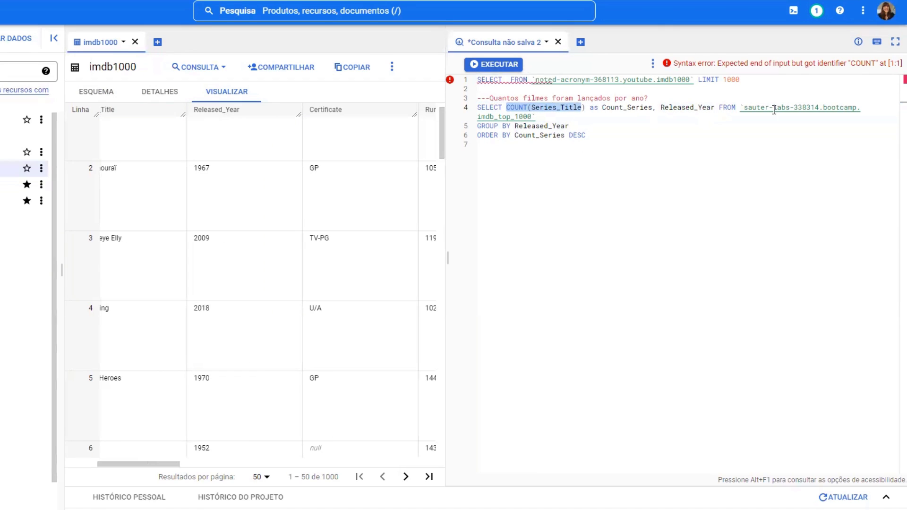
Point the films-per-year query at `noted-acronym-368113.youtube.imdb1000` and delete the original SELECT statement with LIMIT 1000.
left_click(750, 106)
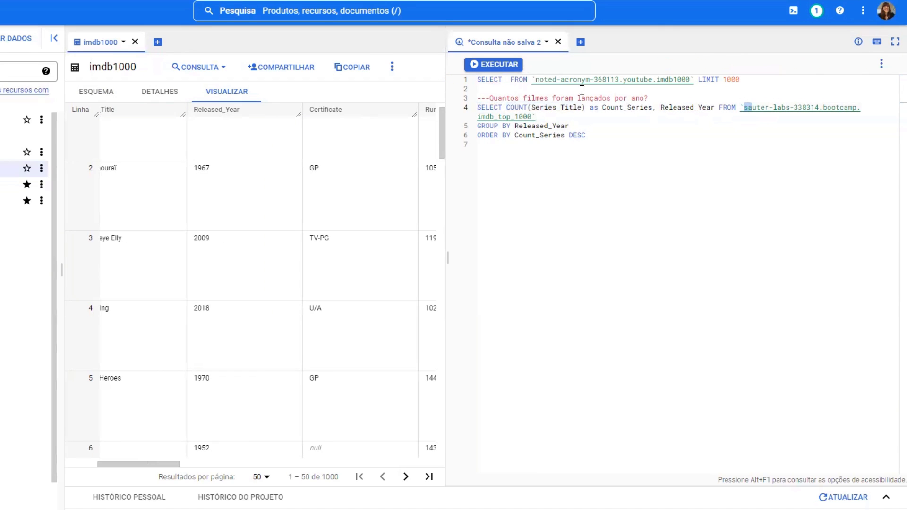
left_click_drag(536, 81, 602, 80)
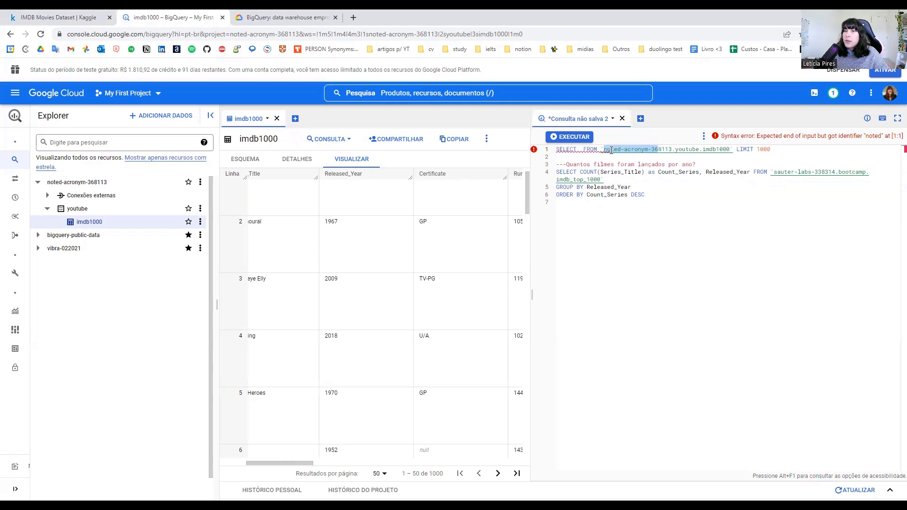
left_click(606, 150)
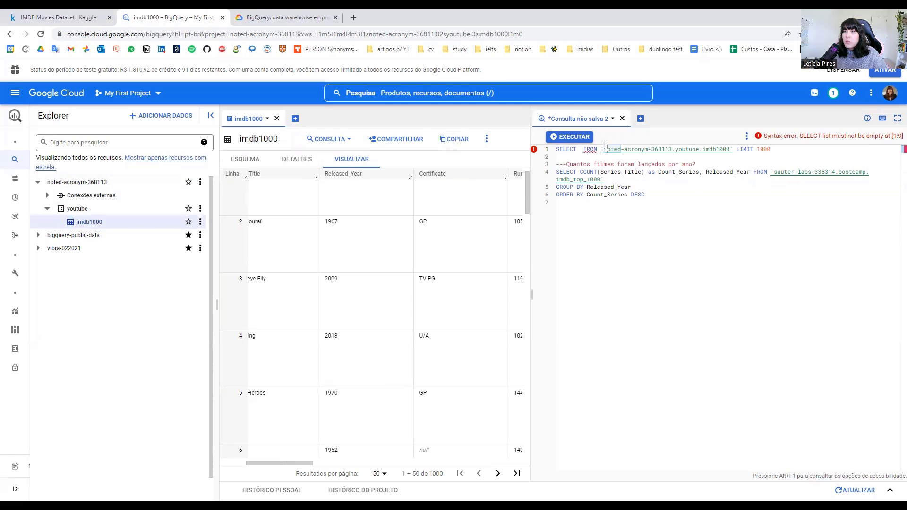
left_click_drag(604, 150, 731, 152)
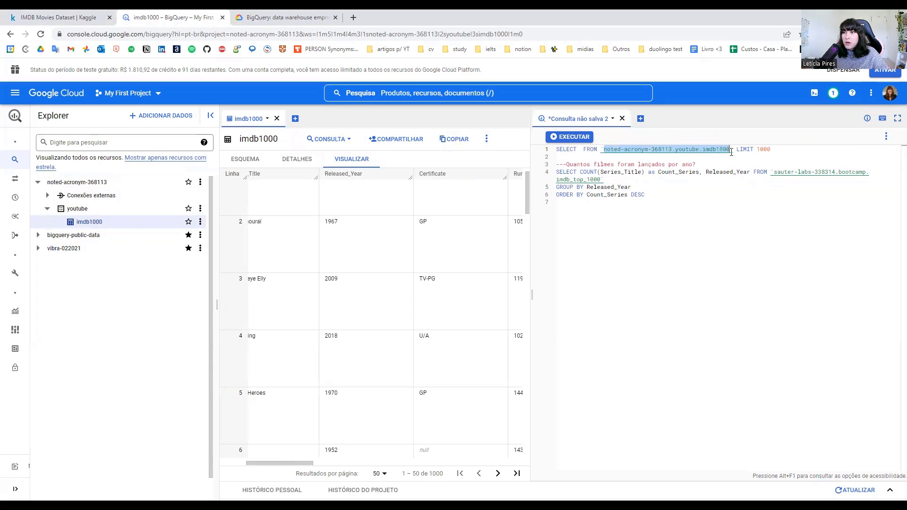
key("ctrl+c")
left_click_drag(788, 181, 775, 171)
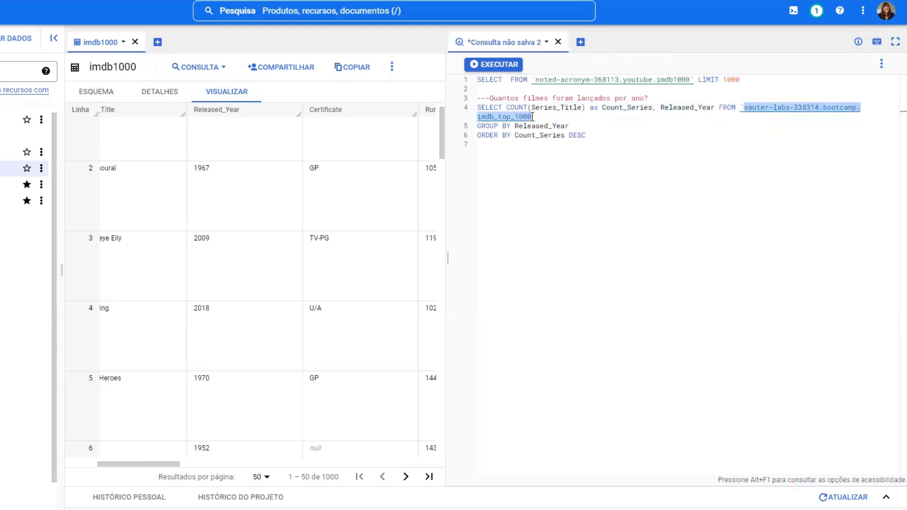
key("ctrl+v")
left_click_drag(765, 80, 479, 76)
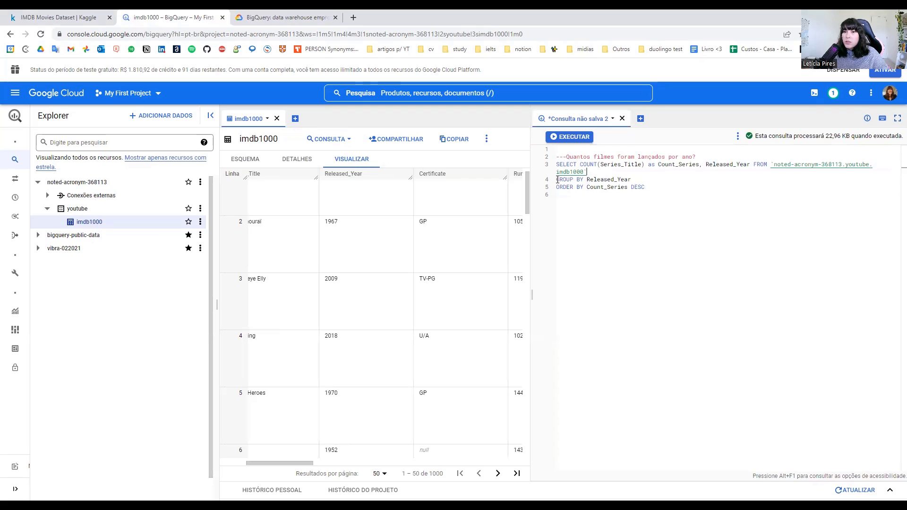
Examine the GROUP BY Released_Year and ORDER BY Count_Series DESC clauses and the Count_Series alias they rely on.
left_click_drag(477, 126, 546, 129)
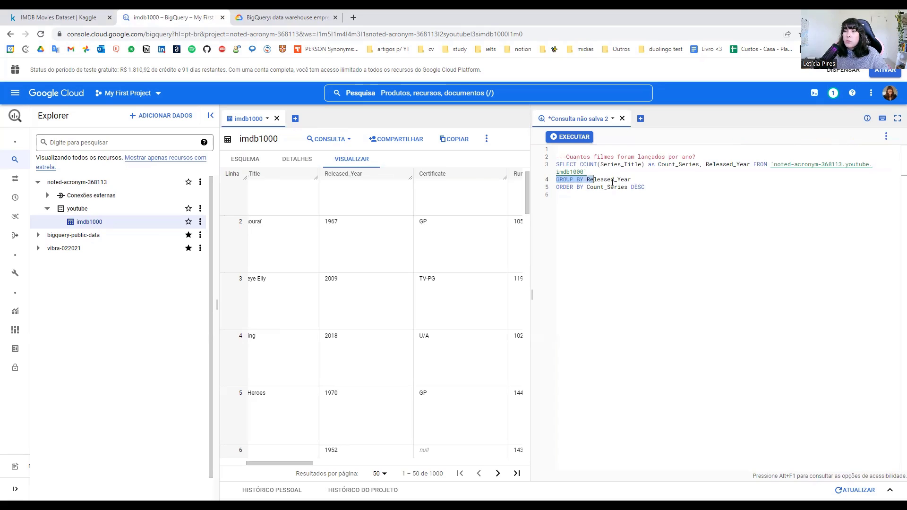
left_click_drag(612, 183, 634, 180)
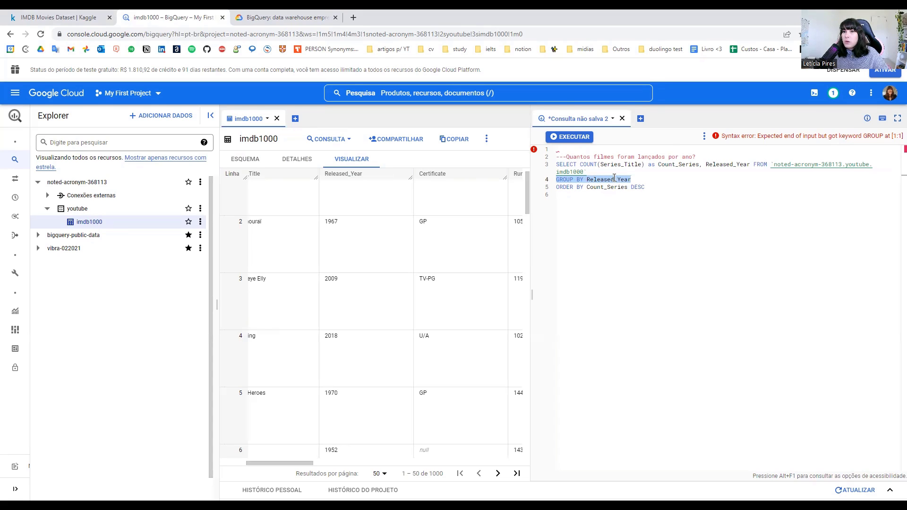
left_click_drag(556, 186, 580, 187)
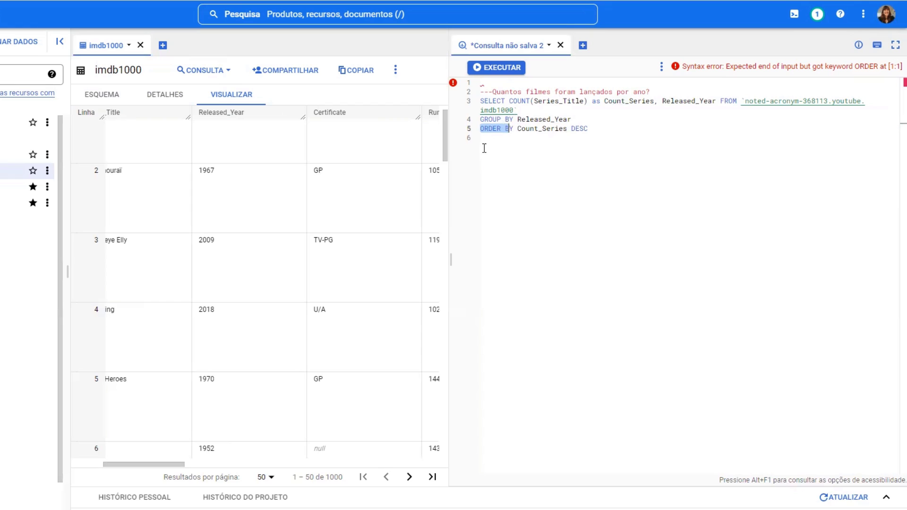
left_click(541, 152)
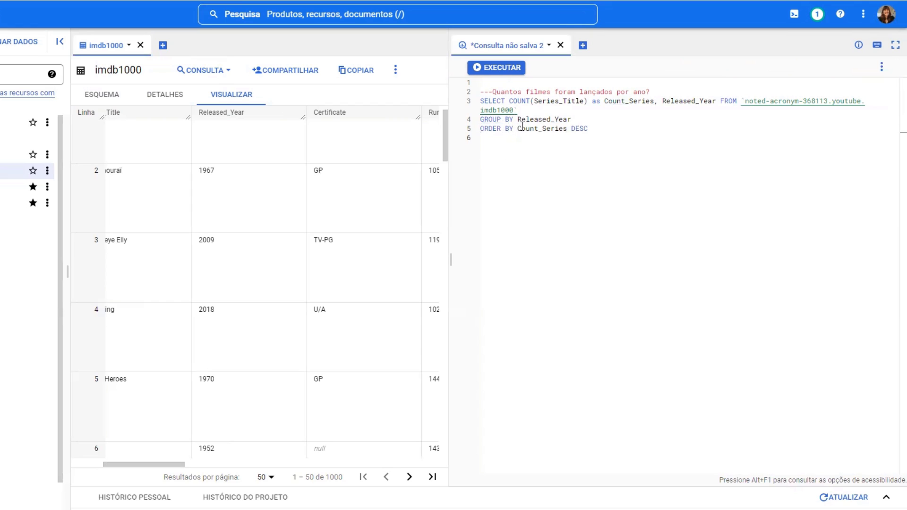
left_click_drag(514, 128, 465, 130)
double_click(540, 130)
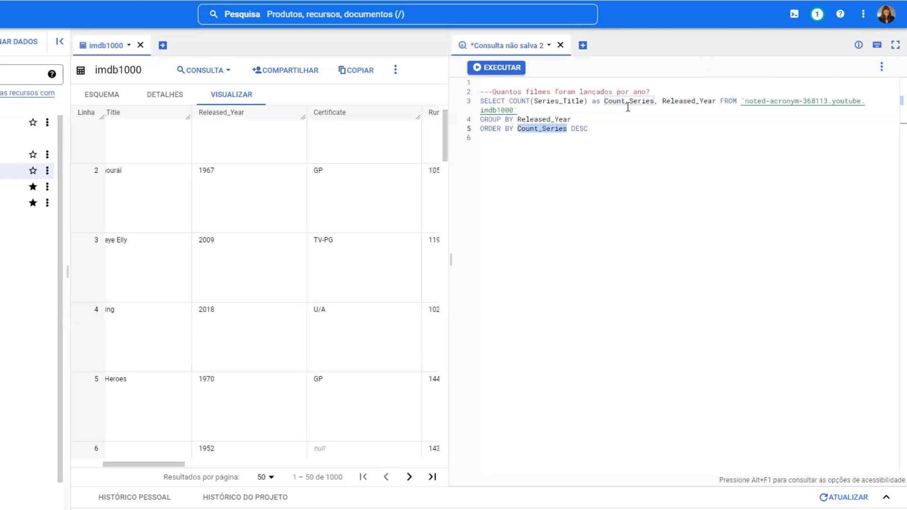
double_click(628, 103)
left_click_drag(571, 129, 584, 129)
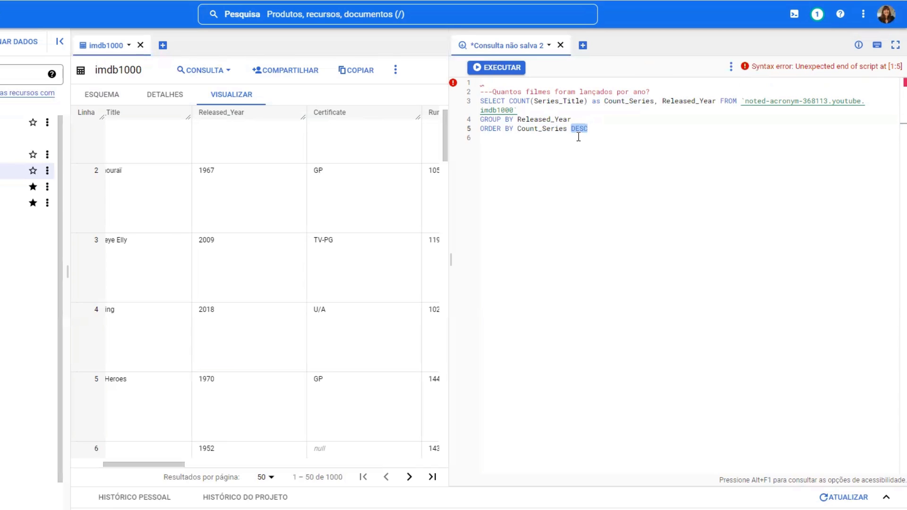
Widen the query pane, run the whole films-per-year query and review the Count_Series and Released_Year result columns.
left_click(578, 137)
left_click_drag(589, 129, 480, 92)
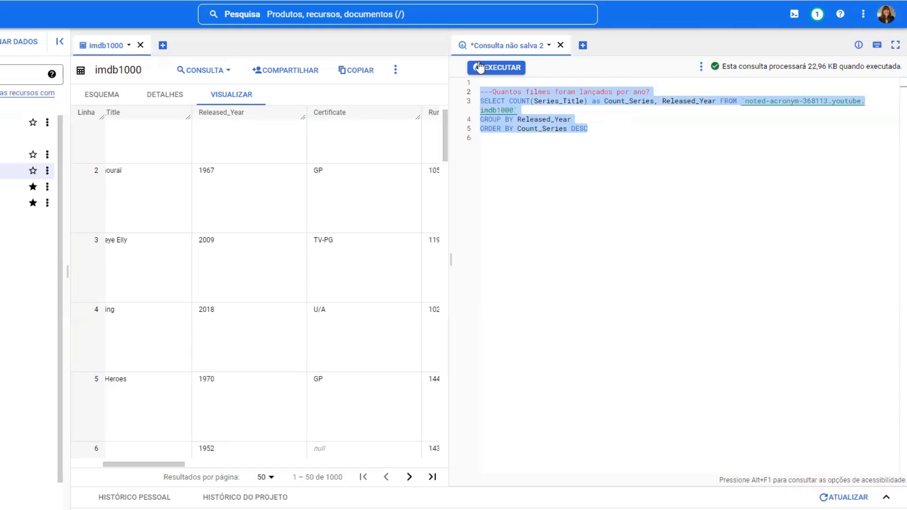
left_click_drag(447, 62, 364, 62)
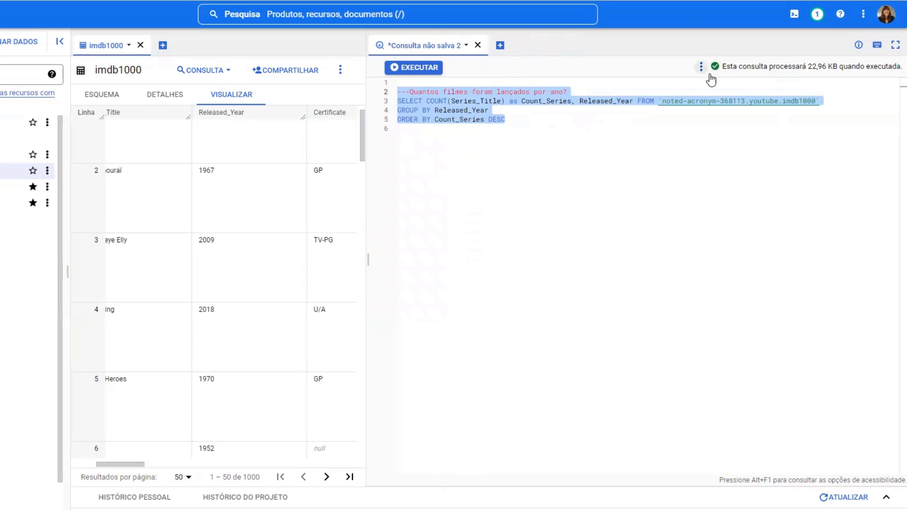
left_click(431, 69)
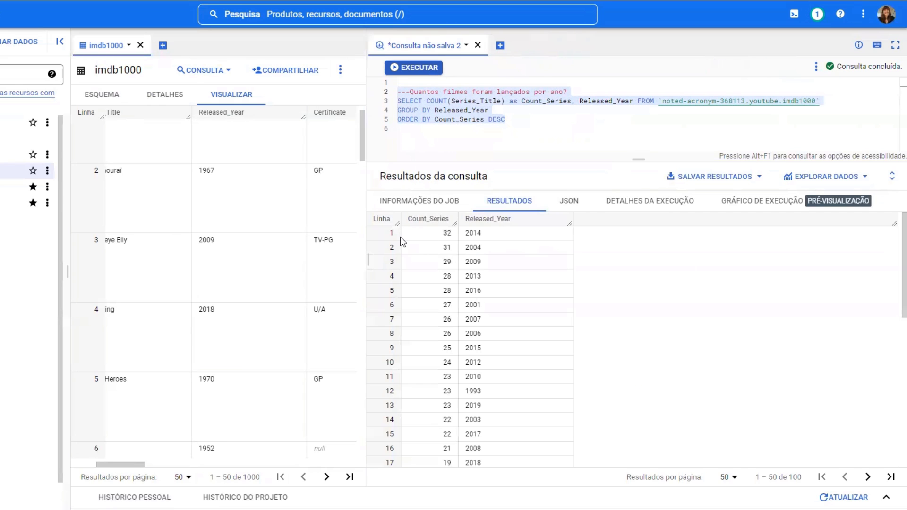
double_click(437, 222)
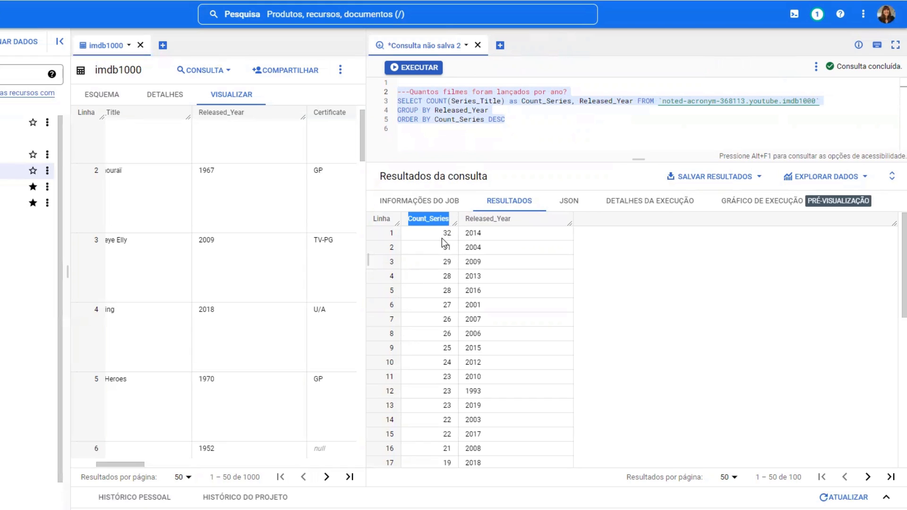
double_click(482, 225)
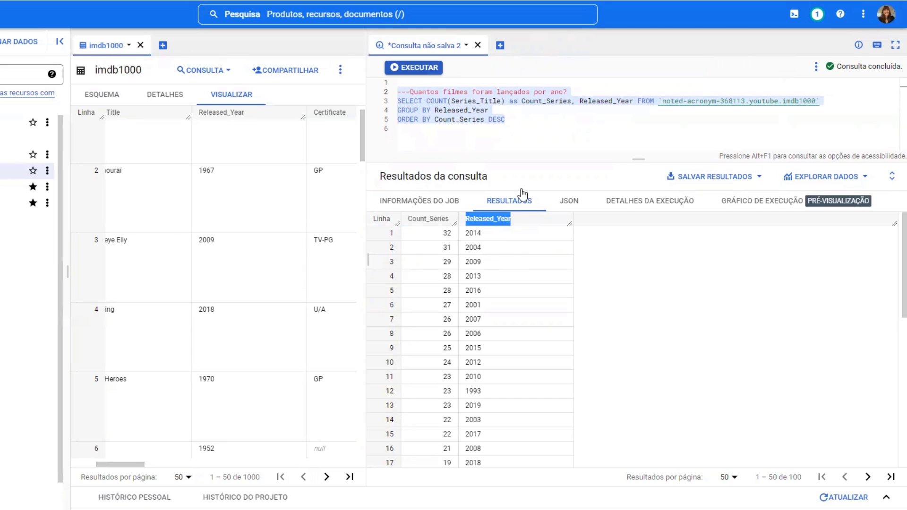
Change the ORDER BY column of the films-per-year query to Released_Year, rerun it and check the first result rows.
left_click(457, 119)
double_click(457, 119)
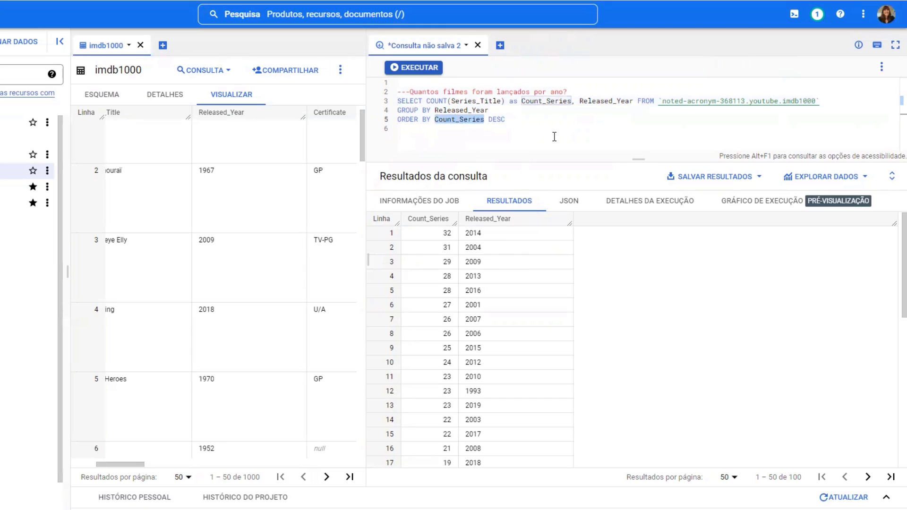
double_click(591, 102)
key("ctrl+c")
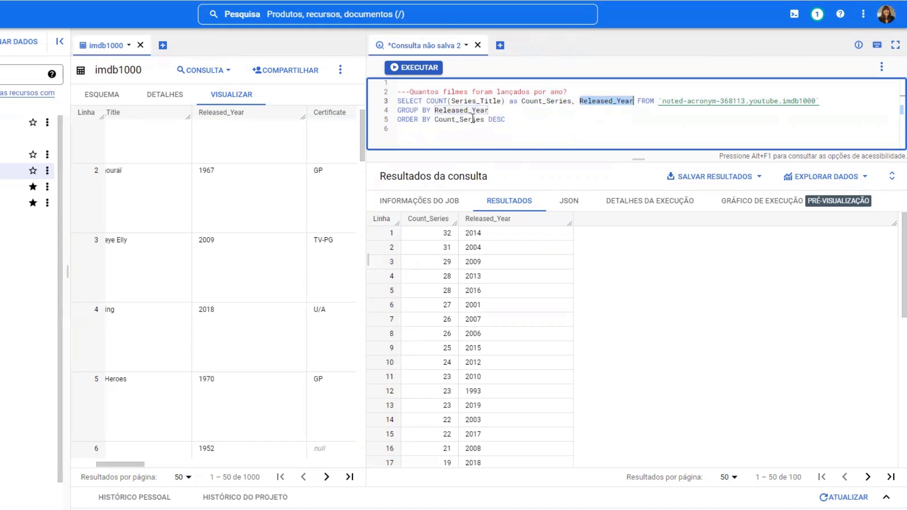
double_click(473, 119)
key("ctrl+v")
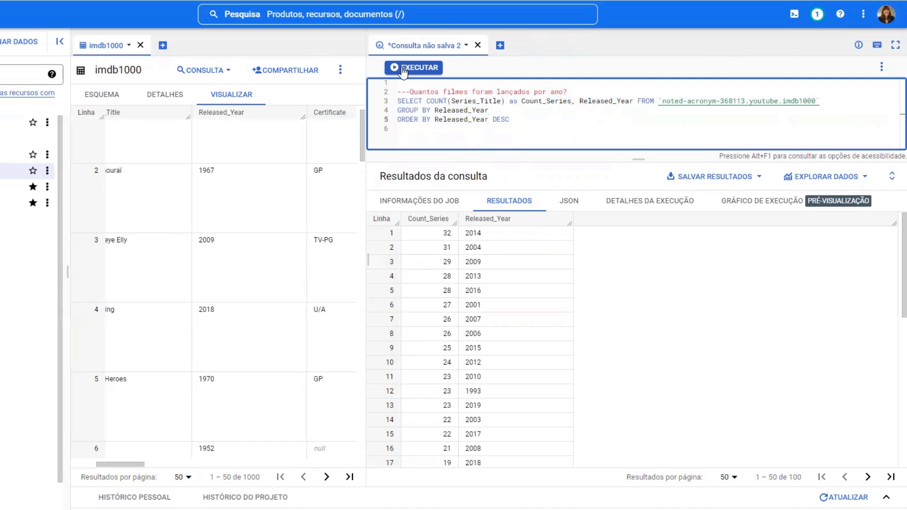
left_click(434, 67)
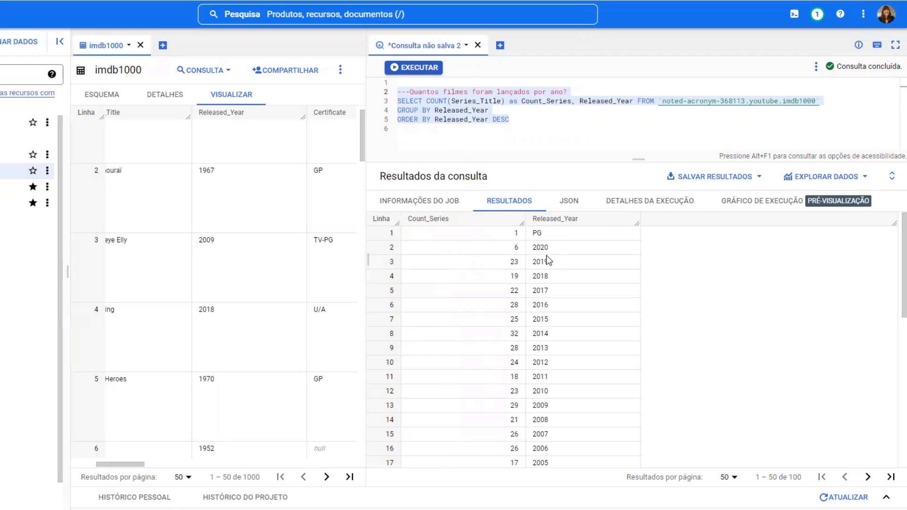
double_click(535, 232)
double_click(540, 247)
left_click(547, 238)
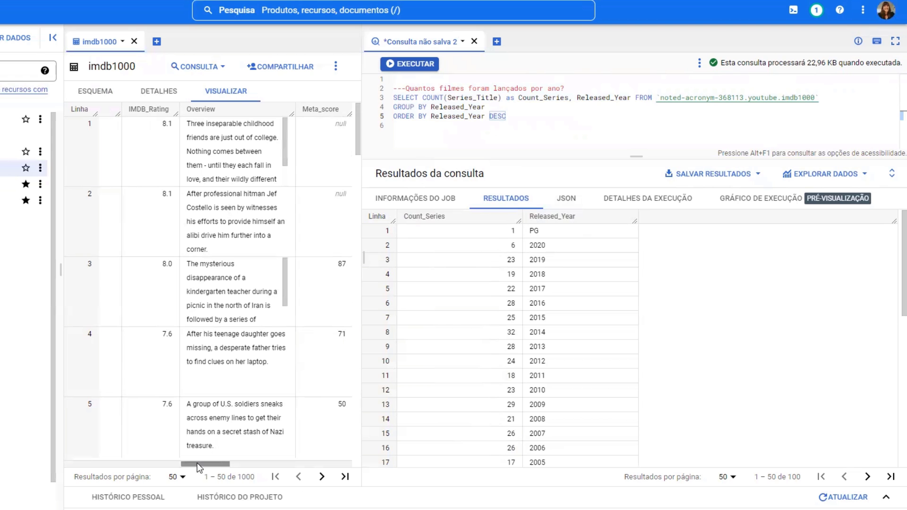
Add the comment "---Qual a média de classificações por ano de lançamento?" and a query for IMDB_Rating averaged to two decimals per Released_Year, descending, from `sauter-labs-338314.bootcamp.imdb_top_1000`.
left_click_drag(327, 462, 309, 459)
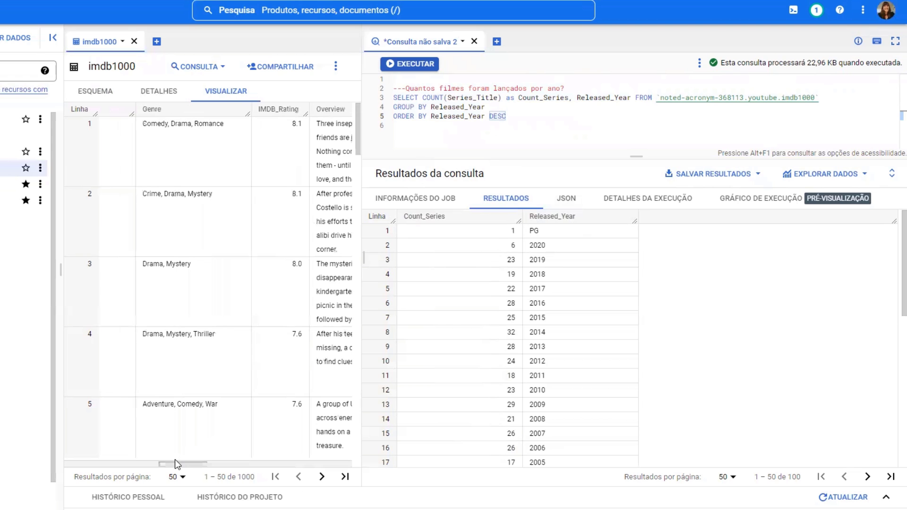
left_click_drag(177, 460, 192, 459)
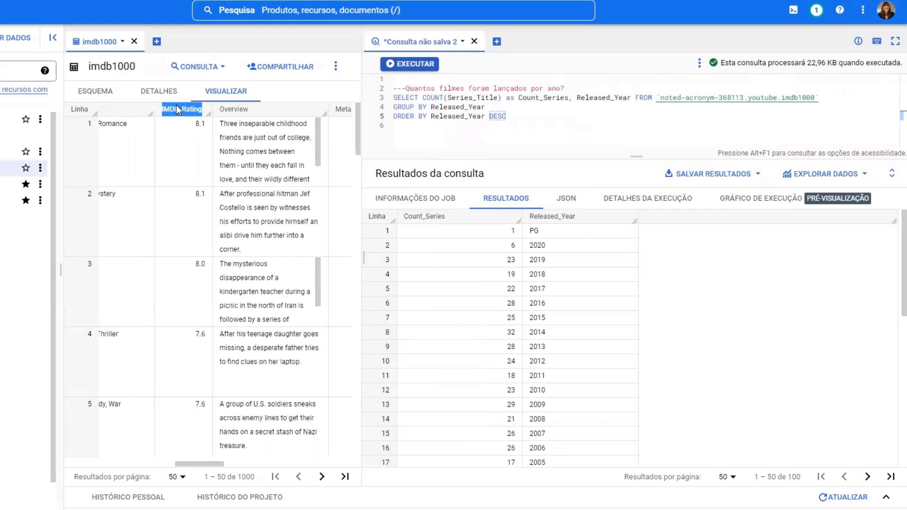
scroll(196, 393, "down", 2)
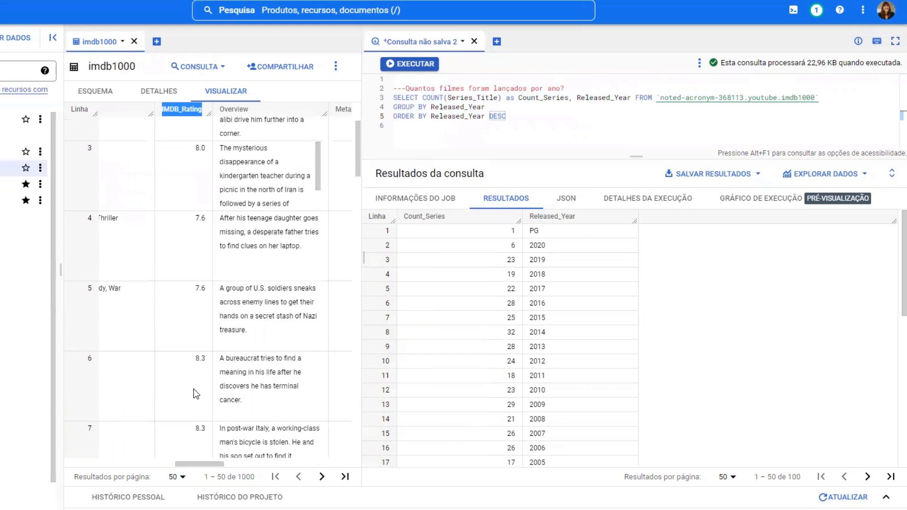
scroll(196, 393, "up", 2)
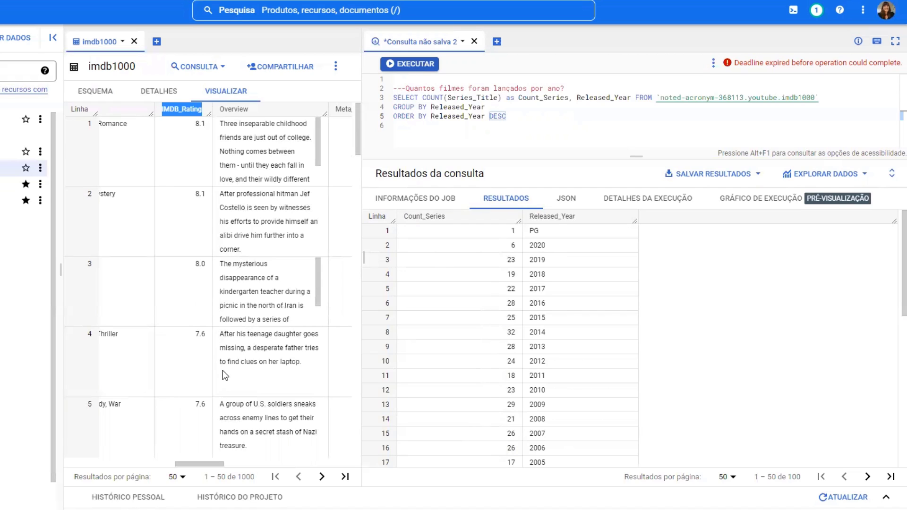
left_click(585, 90)
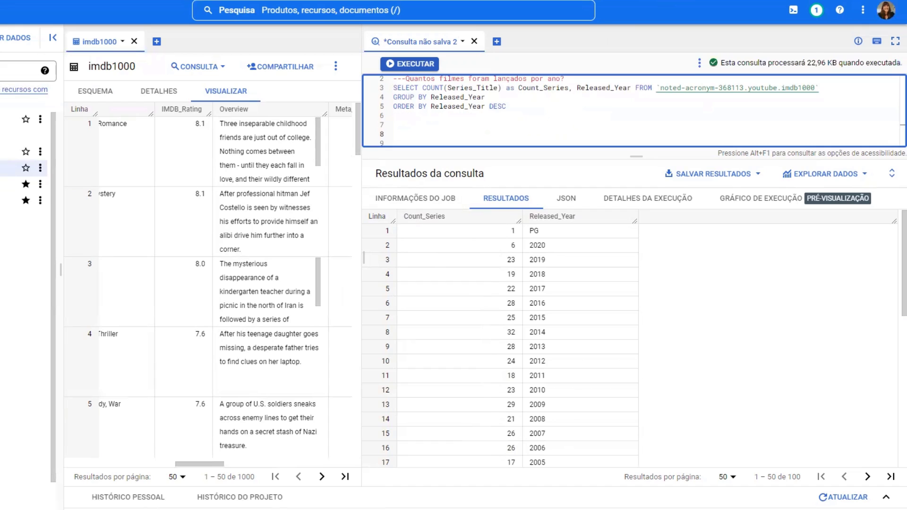
type("---Qual a média de classificações por ano de lançamento? SELECT ROUND(AVG(IMDB_Rating),2) as IMDB_Rating, Released_Year FROM `sauter-labs-338314.bootcamp.imdb_top_1000` GROUP BY Released_Year ORDER BY Released_Year DESC")
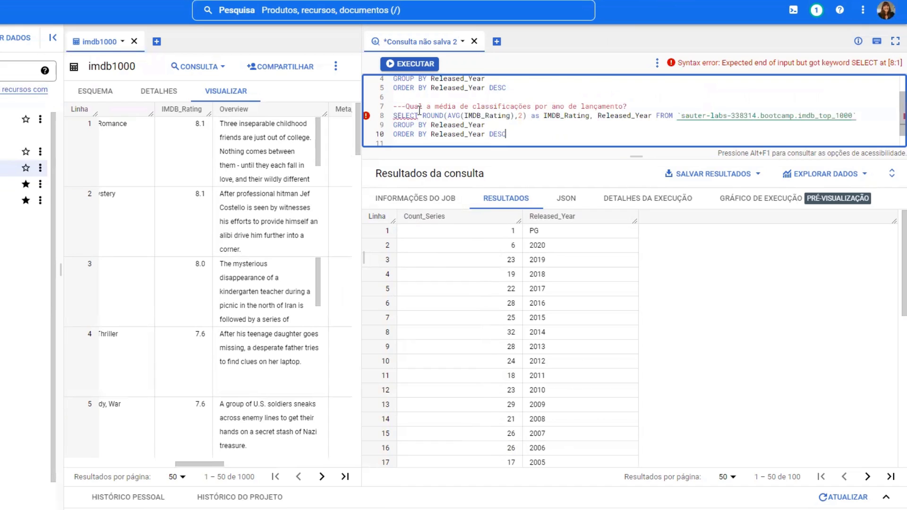
Replace the average-rating query's source table with `noted-acronym-368113.youtube.imdb1000`, copied from the films-per-year query.
scroll(435, 98, "down", 1)
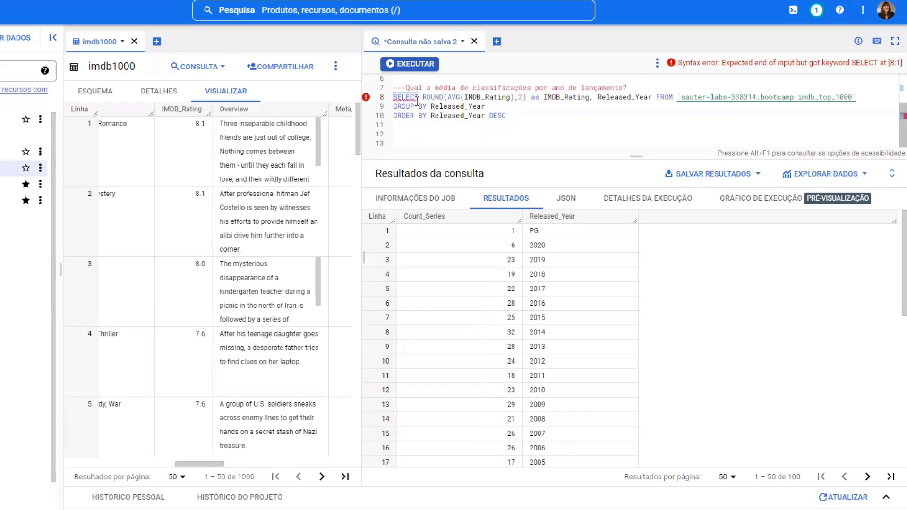
left_click(568, 96)
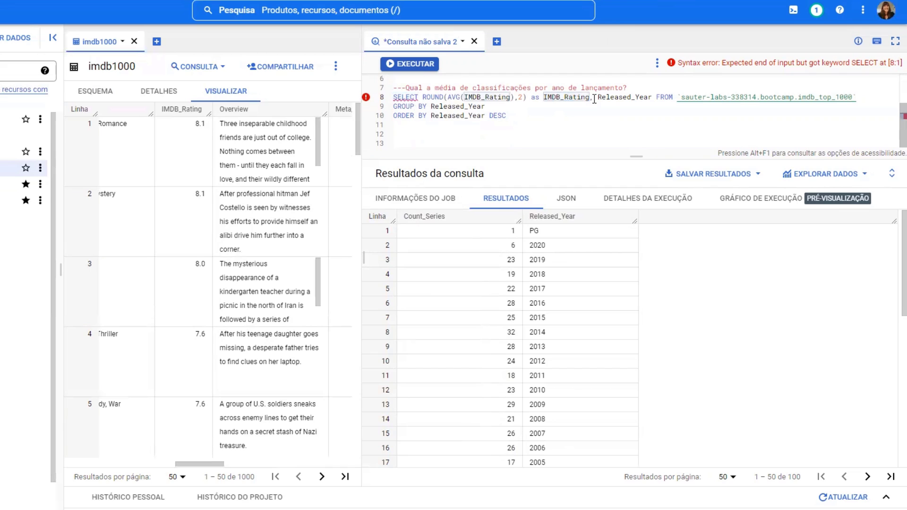
double_click(558, 95)
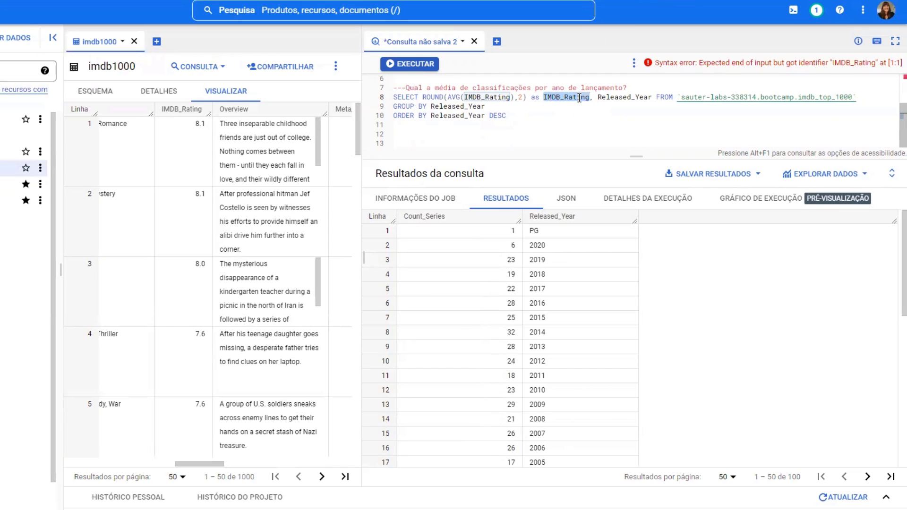
double_click(609, 96)
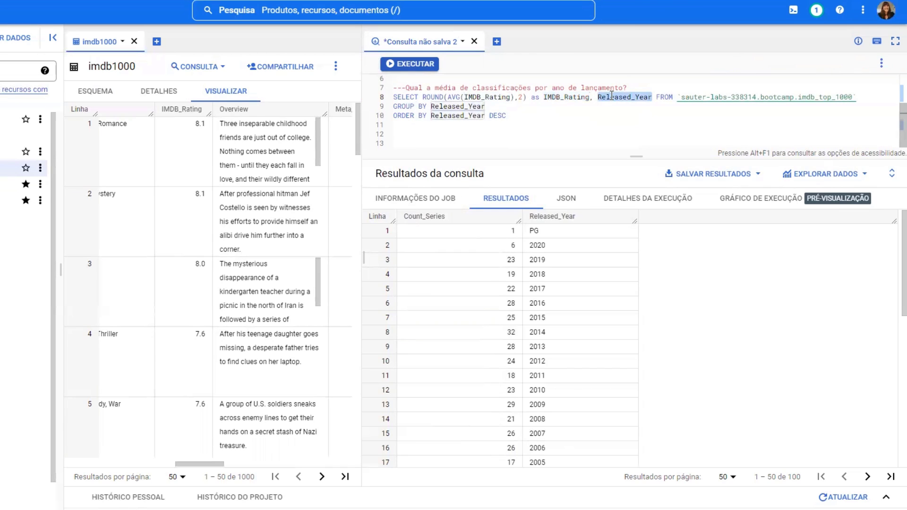
left_click(684, 96)
scroll(630, 93, "up", 1)
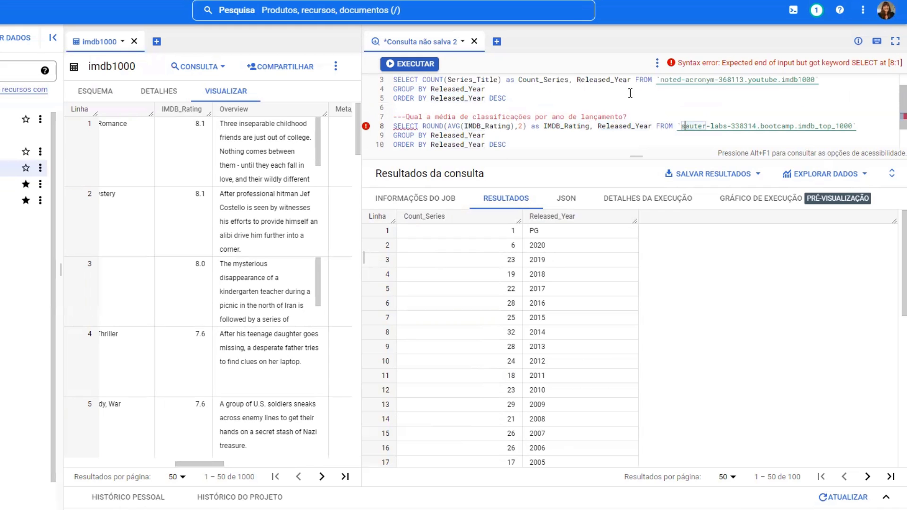
left_click(658, 82)
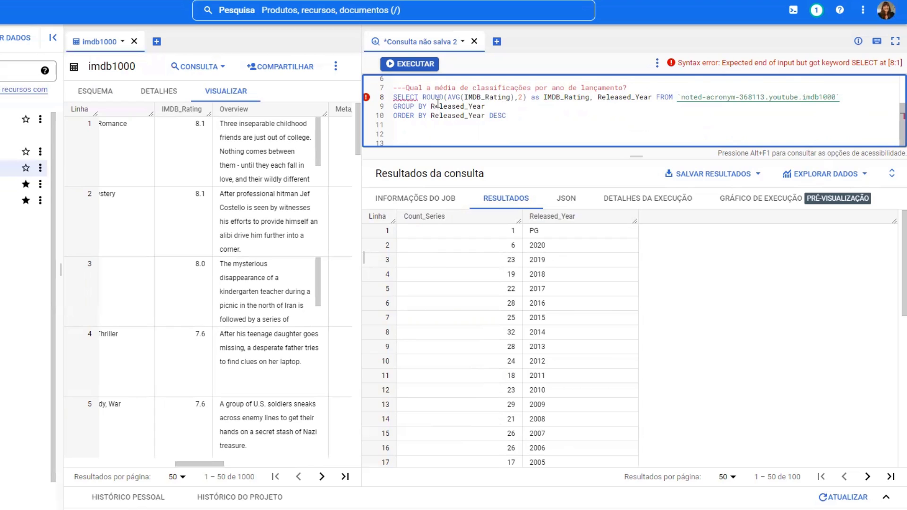
Select only the average-rating query with its comment, check its validation status and run it.
left_click(485, 107)
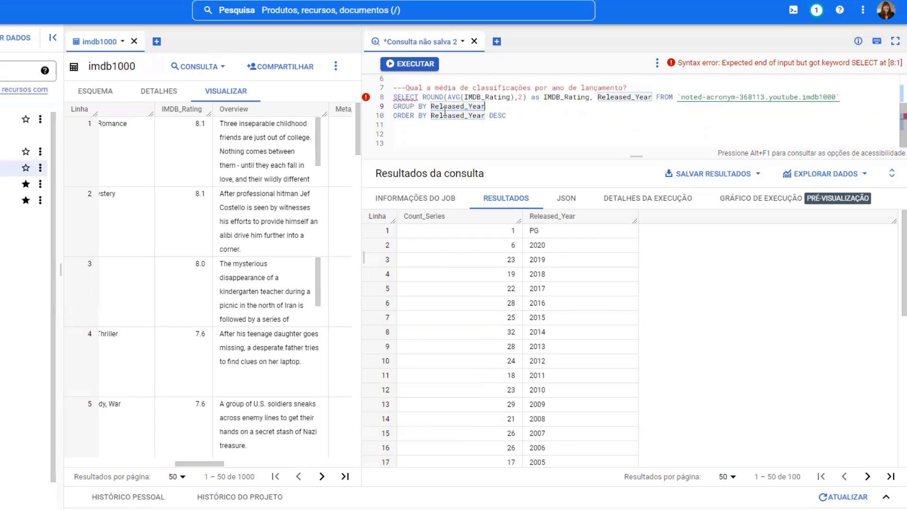
left_click_drag(528, 116, 415, 96)
left_click(521, 126)
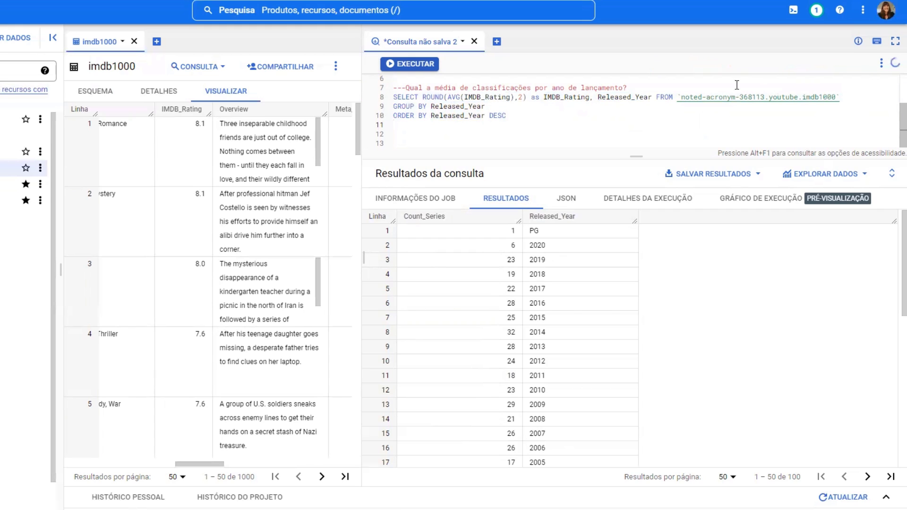
scroll(464, 123, "up", 2)
scroll(464, 124, "down", 2)
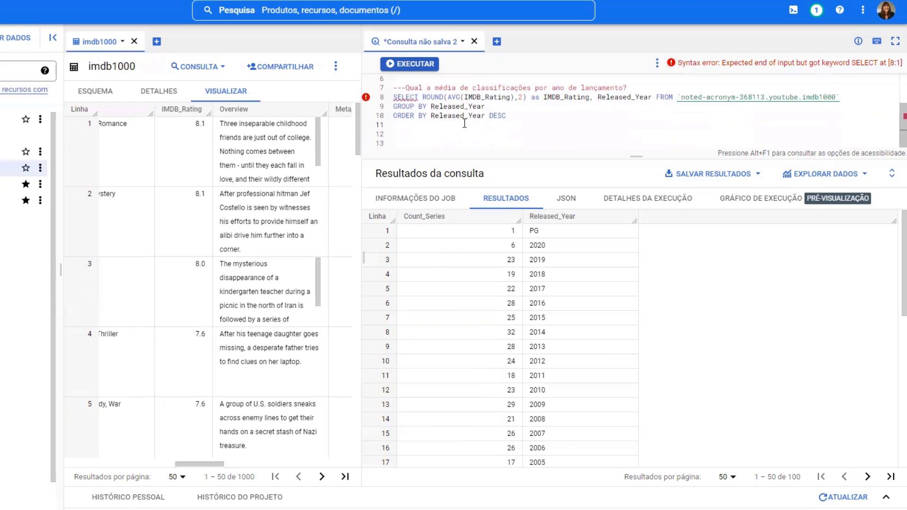
left_click_drag(507, 116, 391, 88)
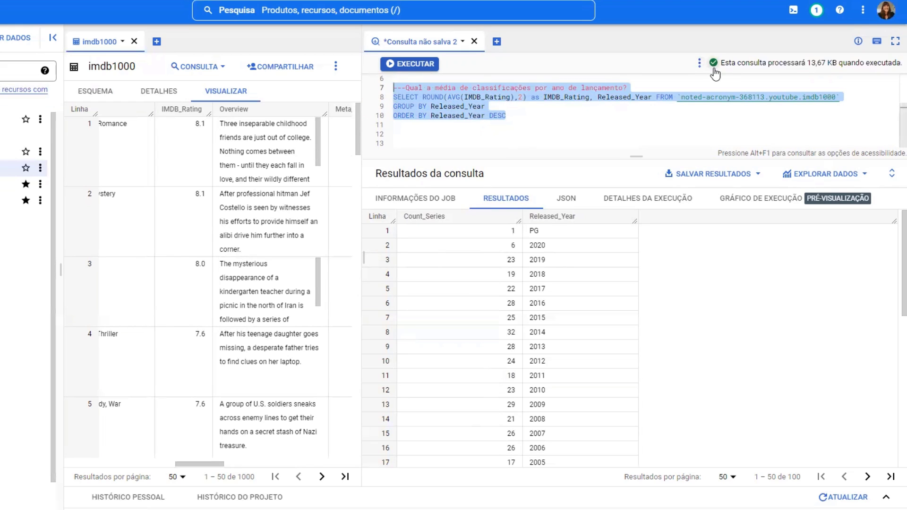
left_click(713, 65)
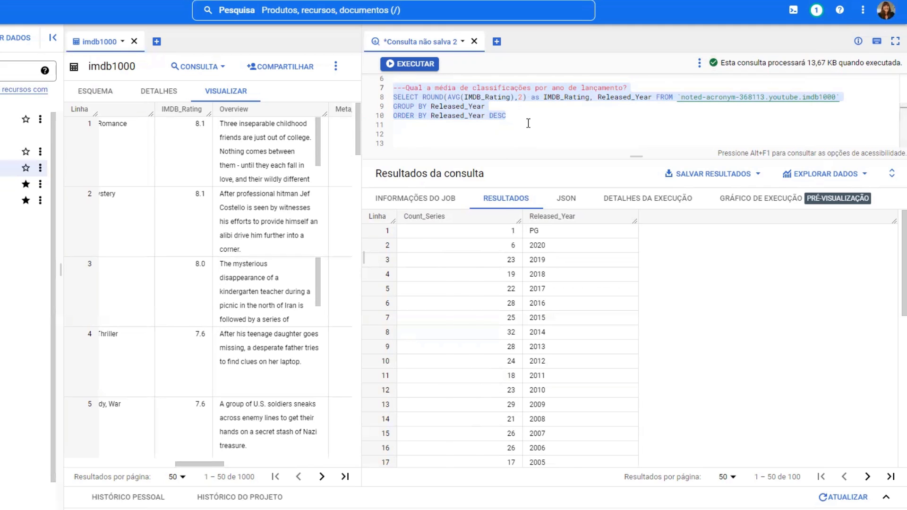
key("ctrl+Return")
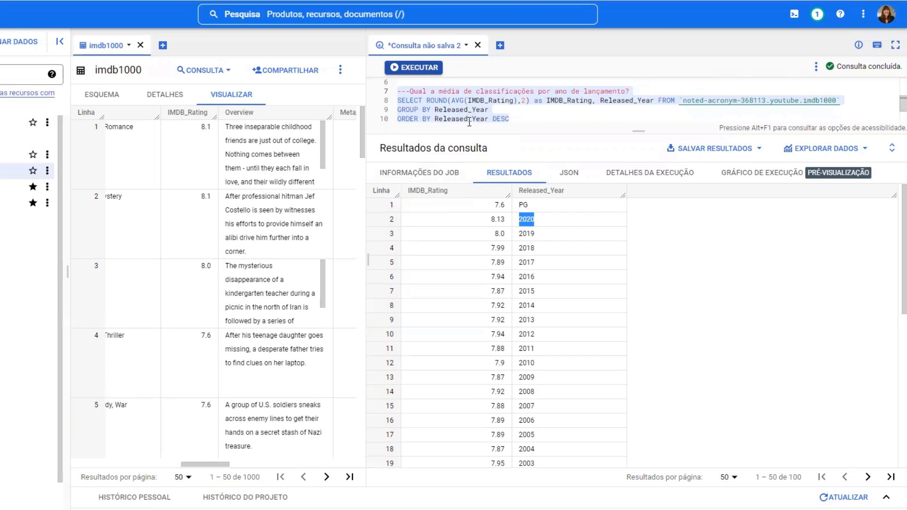
Change the ORDER BY column of the average-rating query to IMDB_Rating, keeping DESC, and rerun only that query.
double_click(469, 120)
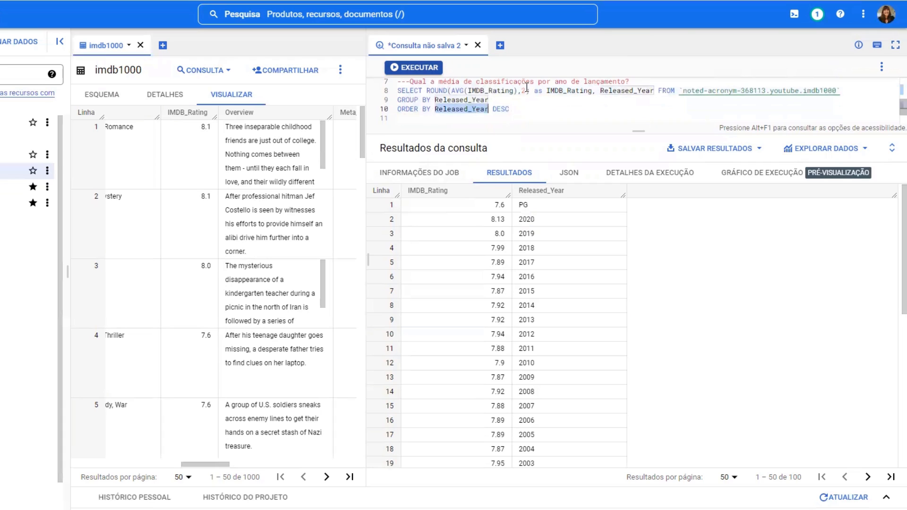
double_click(558, 92)
double_click(466, 110)
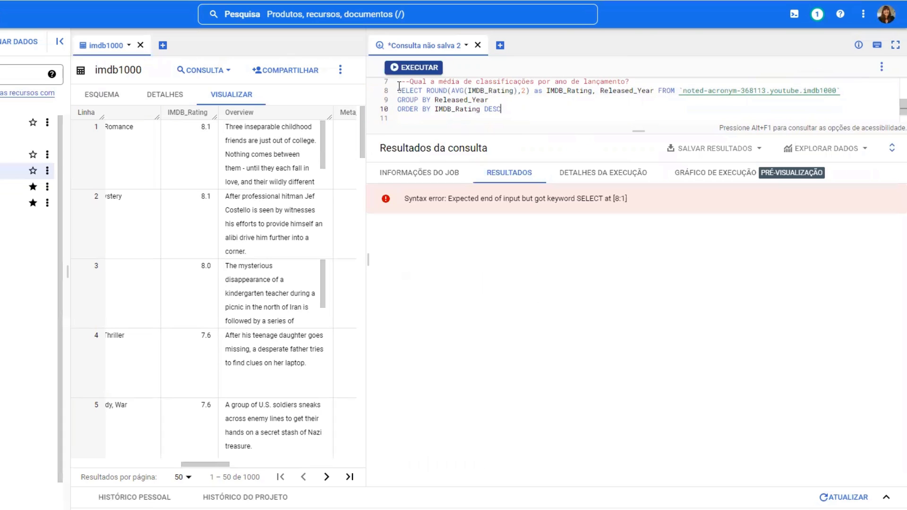
left_click_drag(502, 109, 399, 89)
left_click(515, 108)
left_click_drag(514, 108, 392, 84)
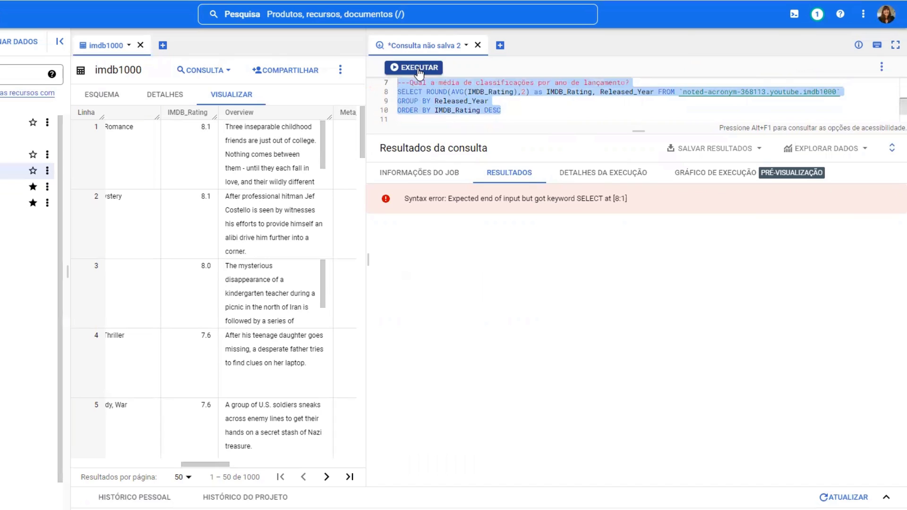
left_click(419, 68)
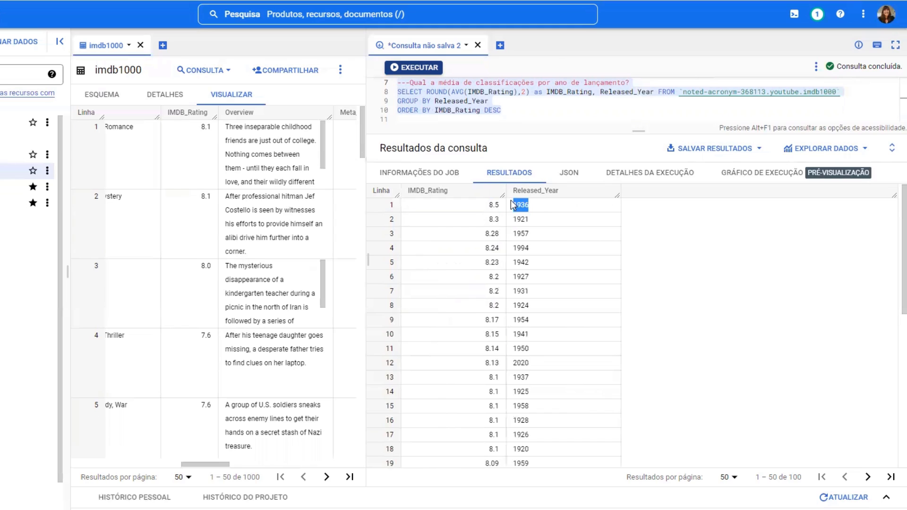
Review the available options for saving the query results and for exploring the data in other tools.
left_click(759, 150)
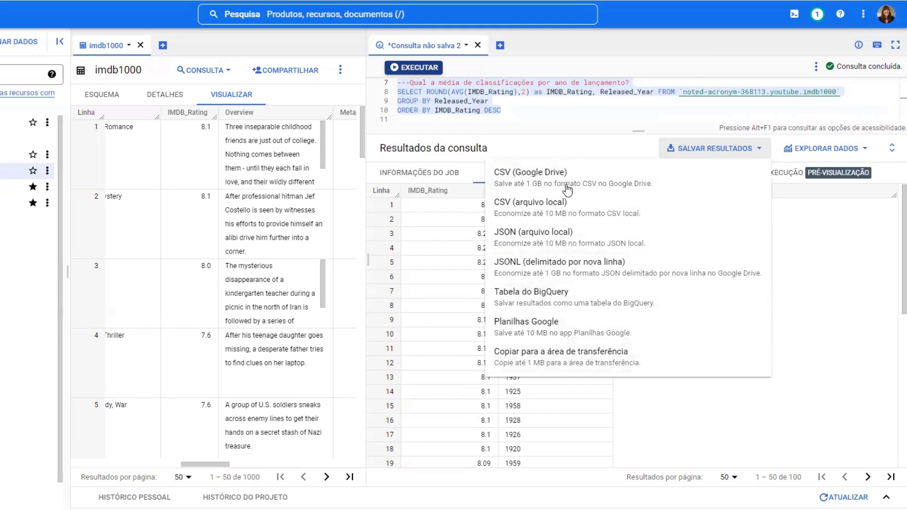
left_click(864, 149)
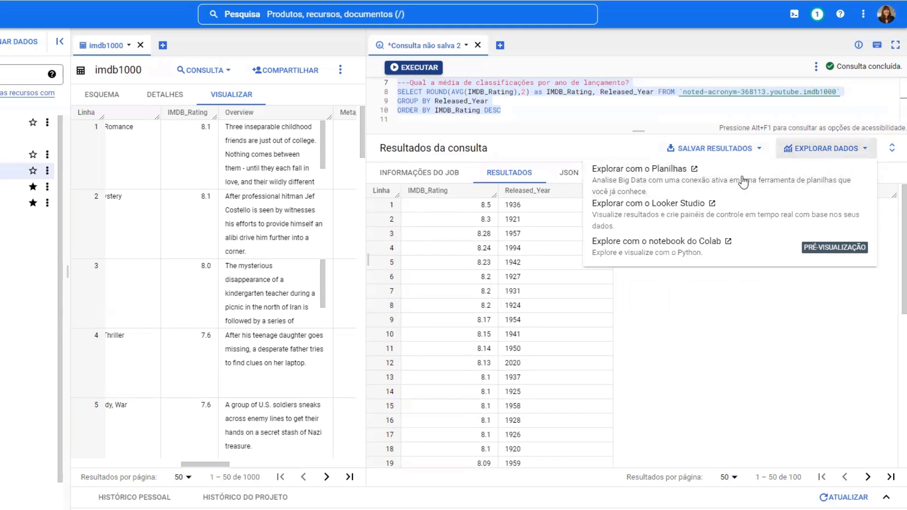